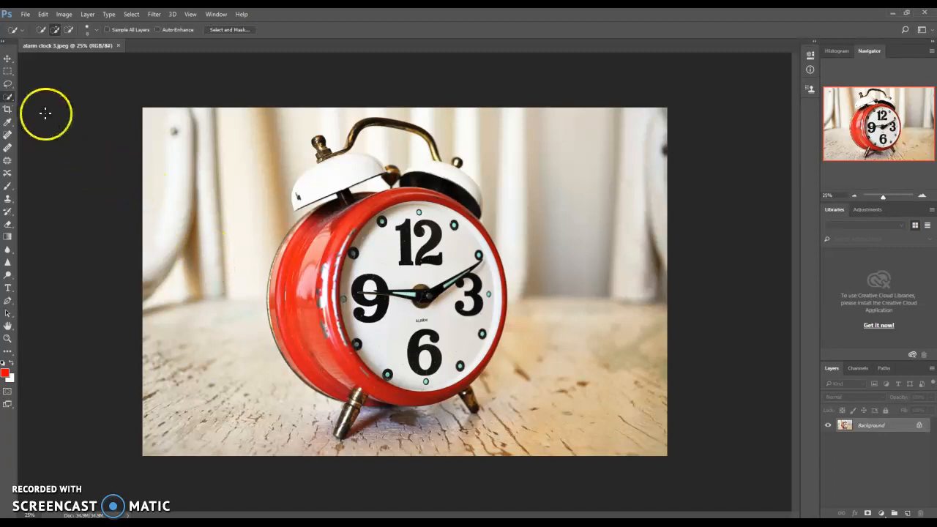
Select the cream background beside the clock's left side with the Magic Wand tool
click(7, 86)
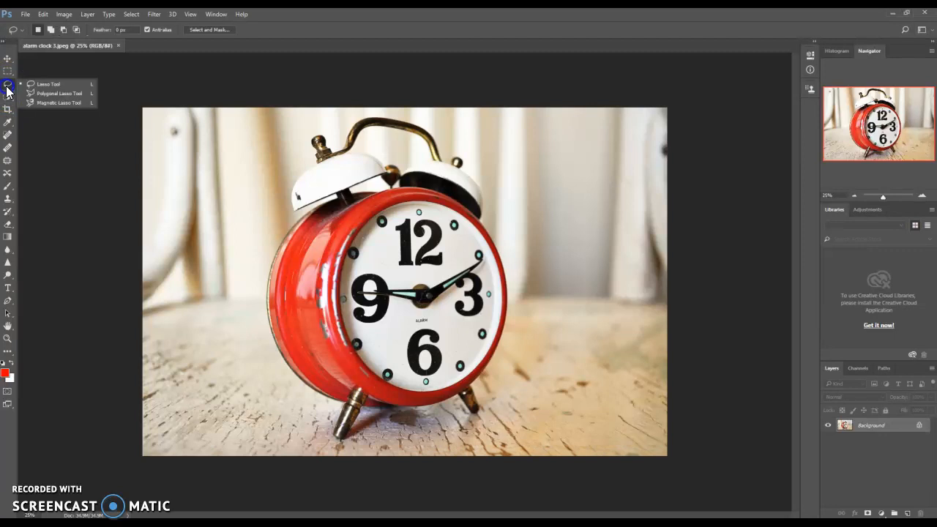
click(11, 97)
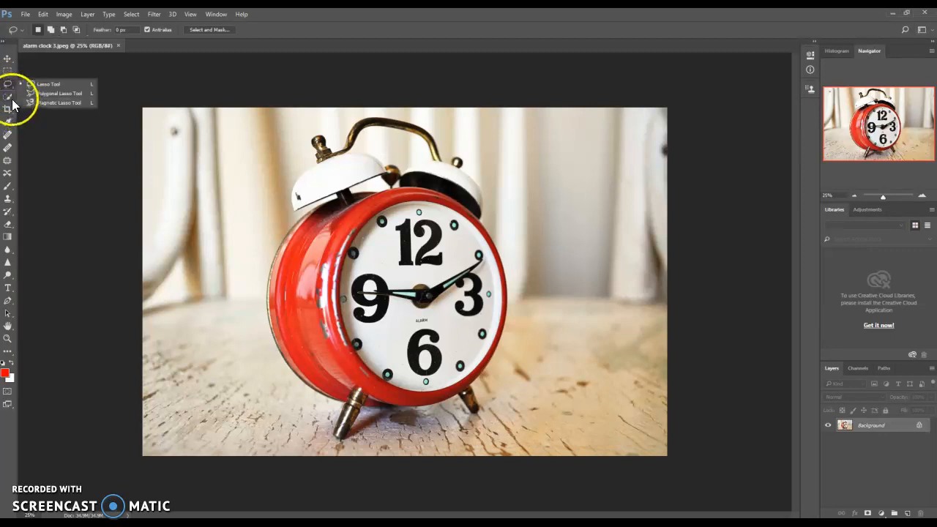
click(39, 107)
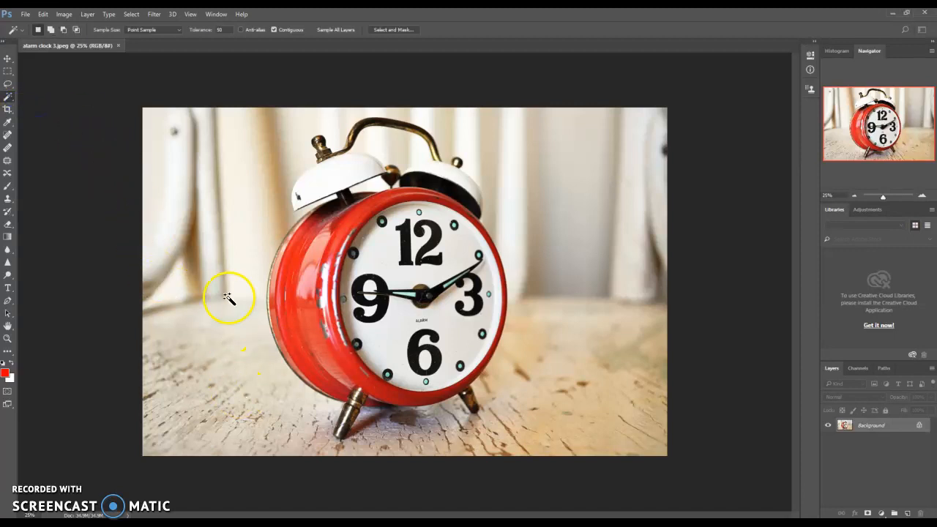
click(239, 238)
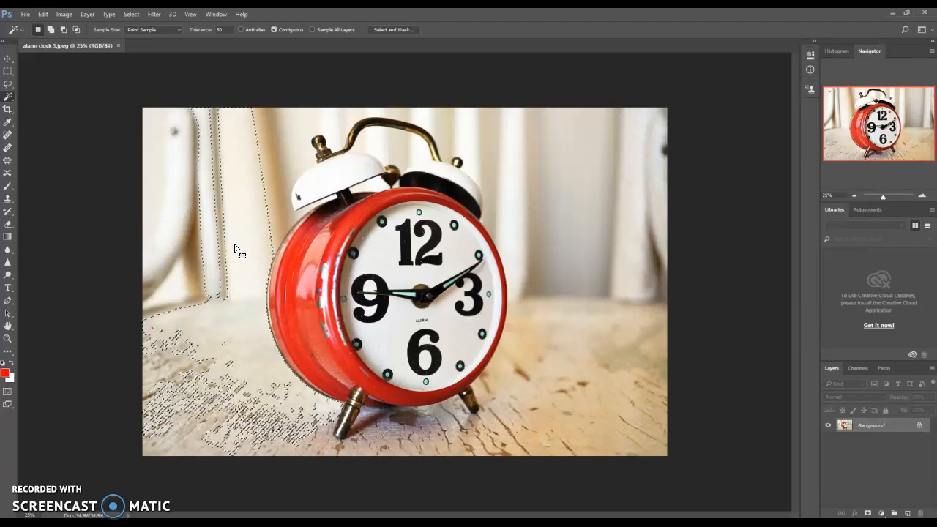
Set the Magic Wand tolerance to 80 and reselect the background at the clock's upper left
click(231, 31)
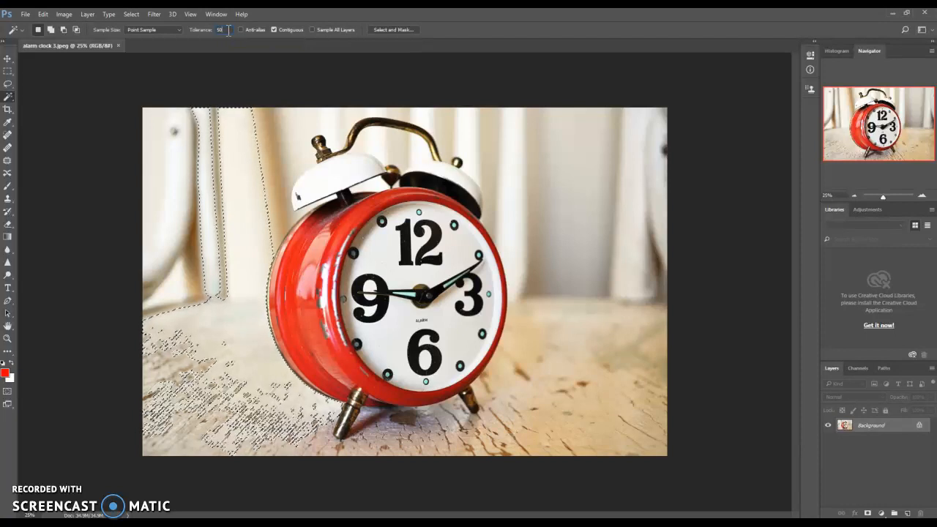
drag(227, 31, 209, 33)
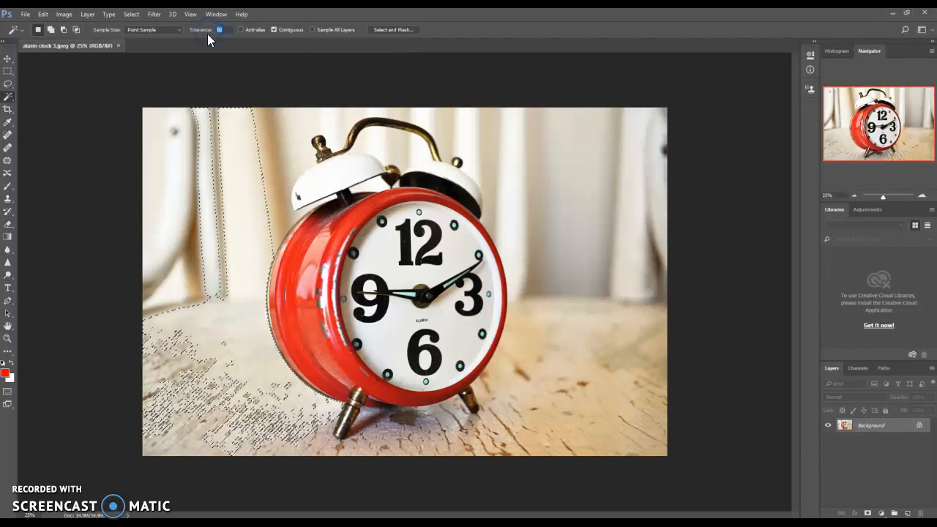
text(80)
click(264, 156)
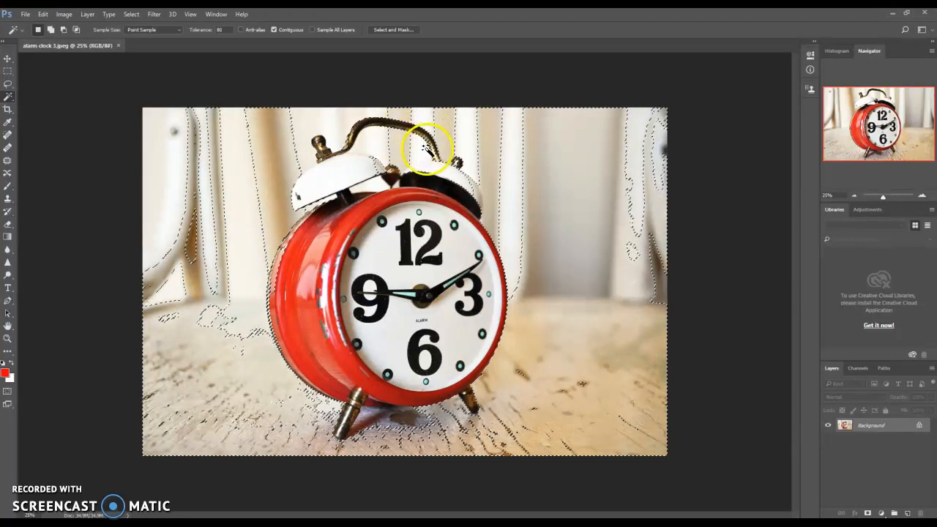
Set the Magic Wand tolerance to 20 and reselect the cream background strip beside the clock
click(218, 29)
text(20)
click(229, 215)
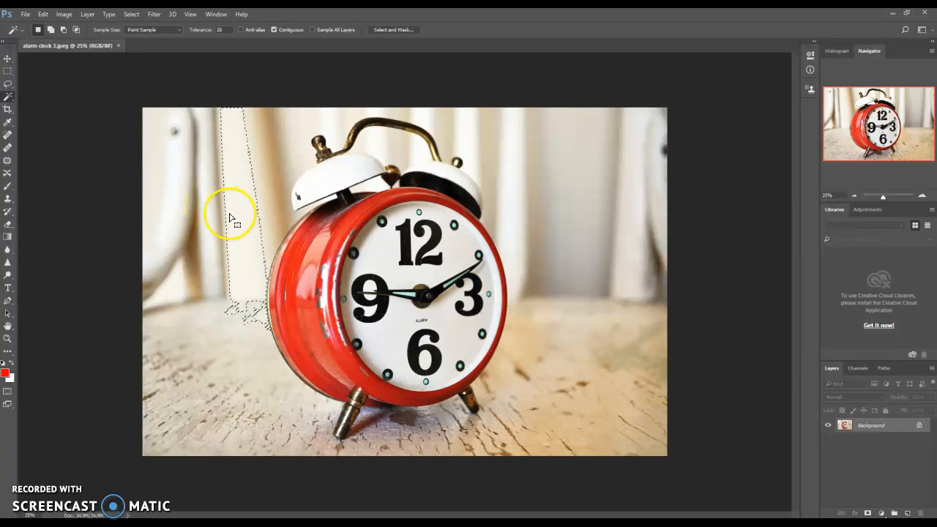
Extend the Magic Wand selection with the neighbouring background areas and try adding the clock's white left bell
key(shift)
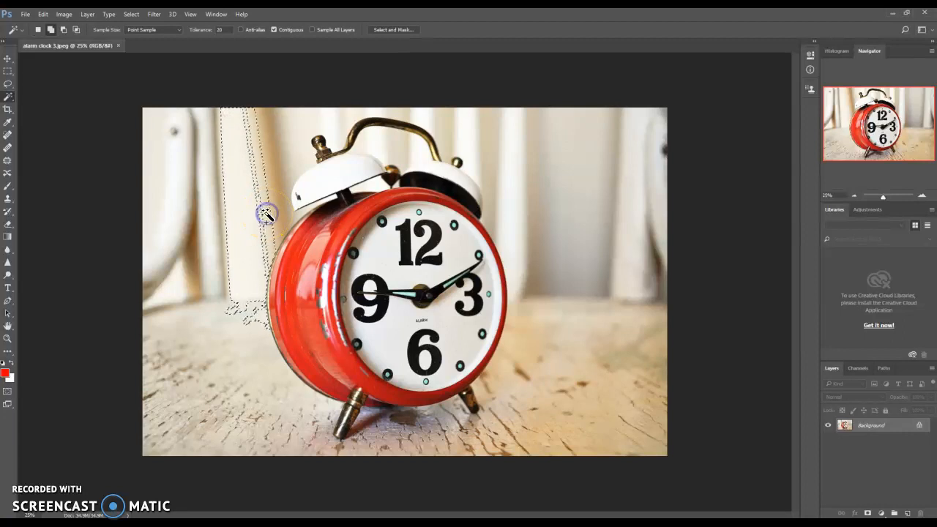
click(262, 216)
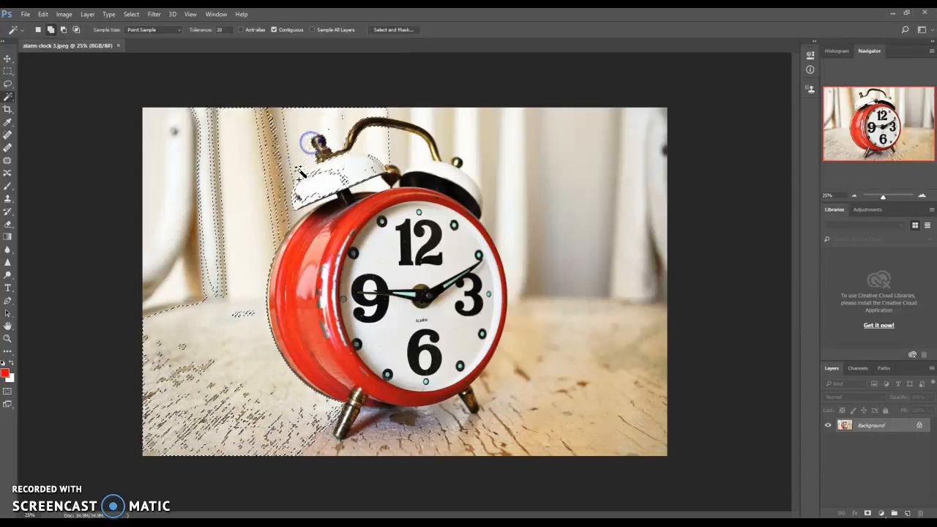
click(361, 168)
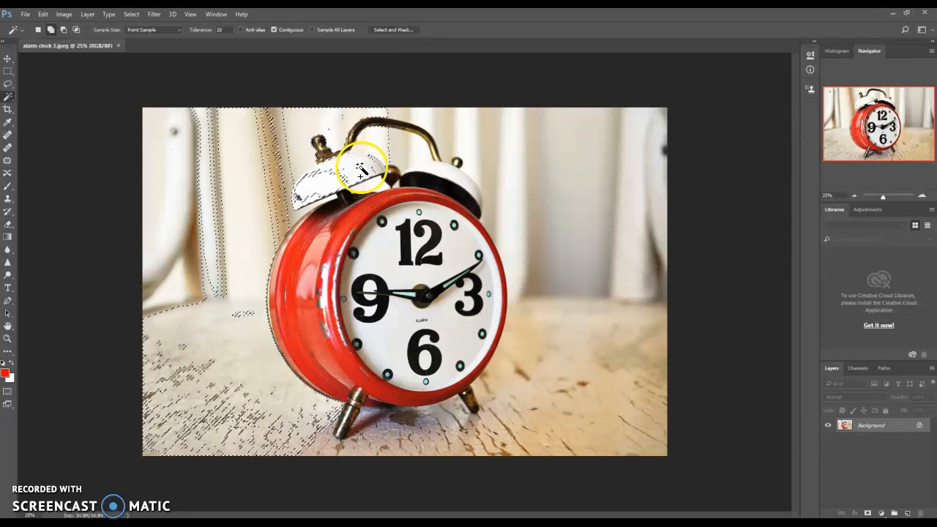
shift+click(362, 172)
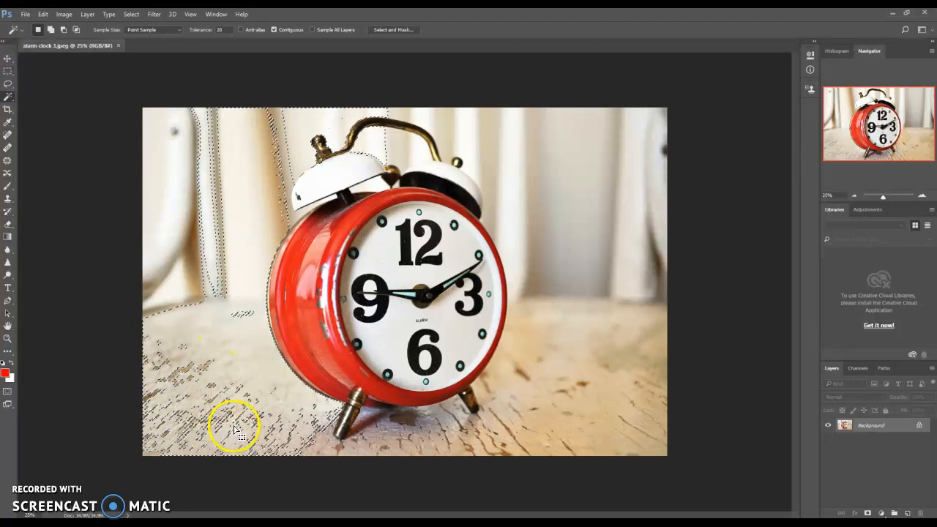
Add the unselected specks on the tabletop left of the clock to the selection with the Lasso tool
scroll(213, 453, up, 6)
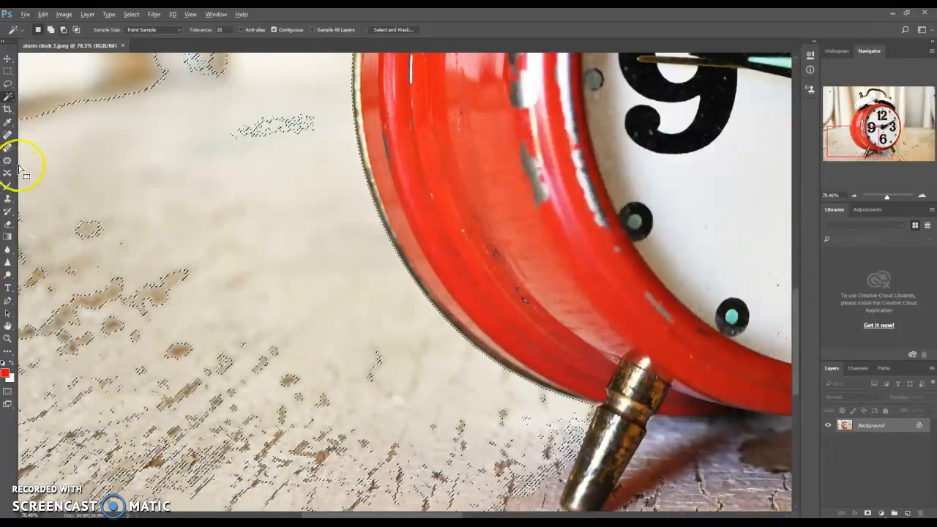
right_click(8, 86)
click(32, 84)
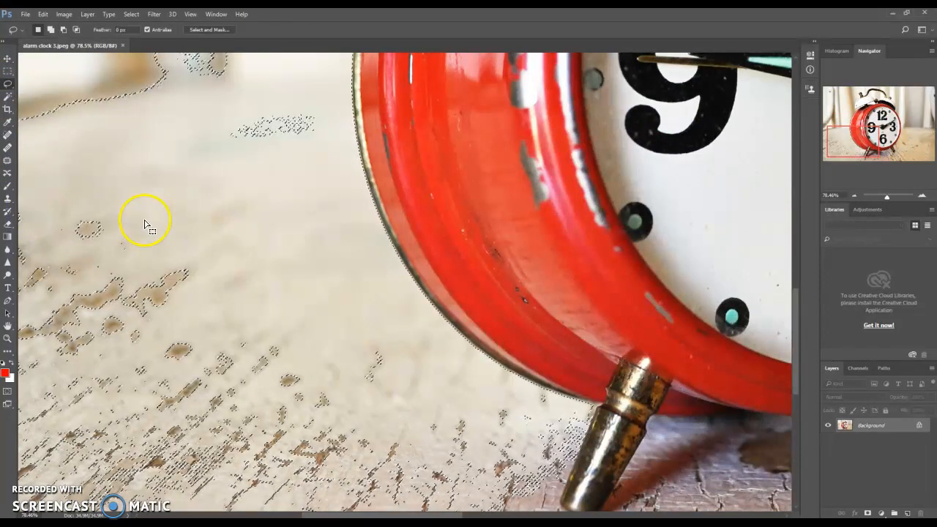
mouse_move(146, 214)
mouse_down()
mouse_move(58, 226)
mouse_move(7, 344)
mouse_move(6, 495)
mouse_move(361, 500)
mouse_move(453, 441)
mouse_move(330, 342)
mouse_move(145, 213)
mouse_up()
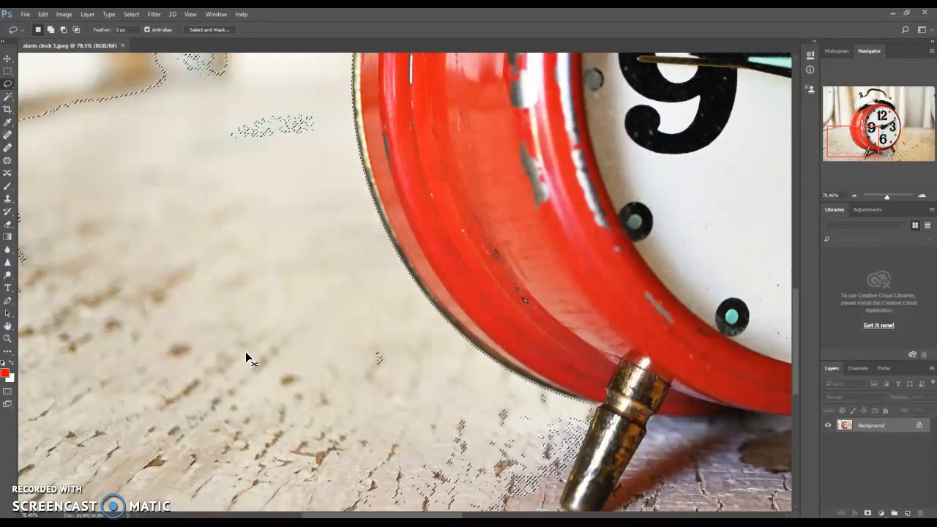
Delete the selected background area left of the clock and clear the selection
key(ctrl+BackSpace)
key(ctrl+d)
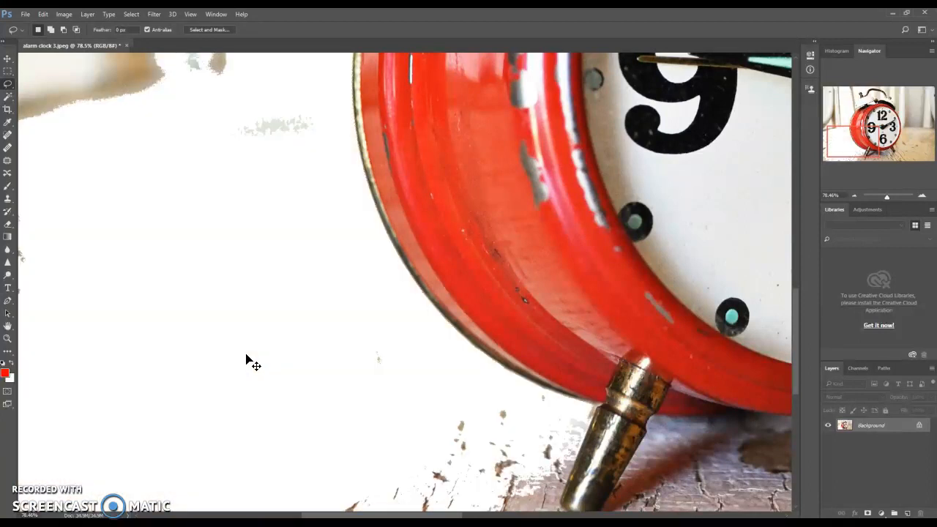
scroll(251, 361, up, 1)
mouse_move(277, 239)
mouse_down()
mouse_move(315, 268)
mouse_move(381, 269)
mouse_move(362, 276)
mouse_up()
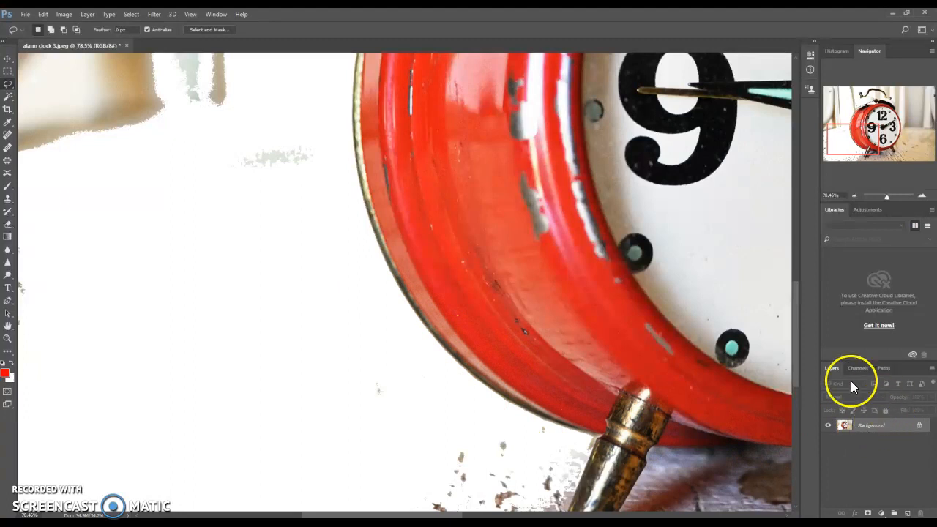
Convert the locked Background into a regular layer with the default settings
right_click(863, 424)
click(870, 283)
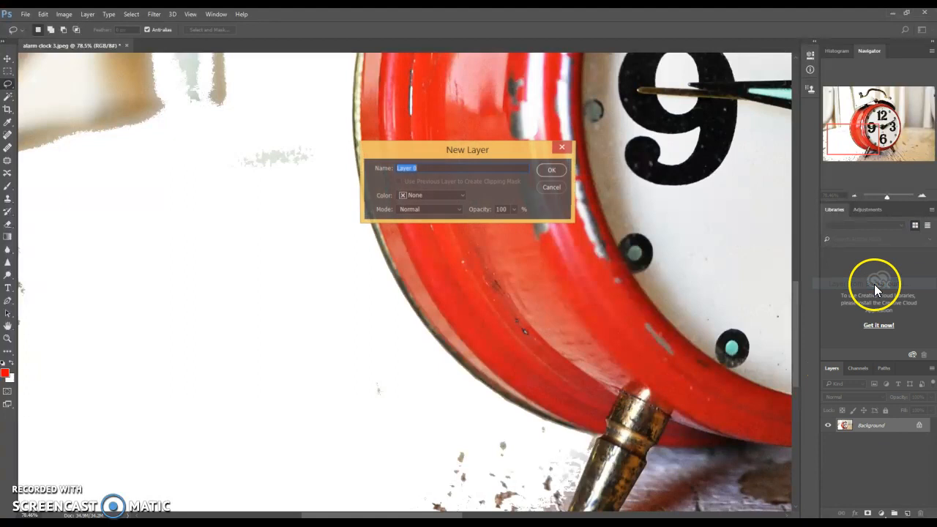
click(548, 171)
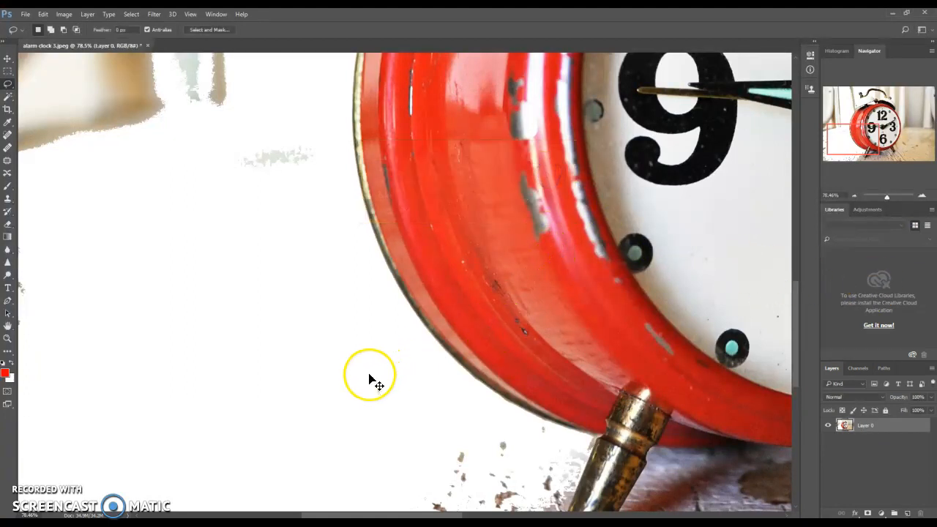
click(354, 373)
click(310, 295)
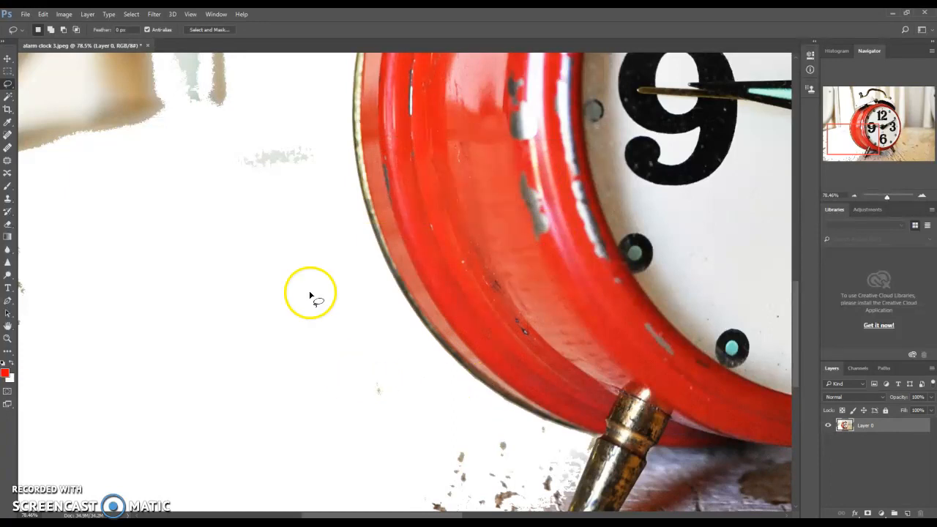
Select the white area left of the clock with the Magic Wand, delete it to transparency and deselect
click(7, 96)
click(150, 295)
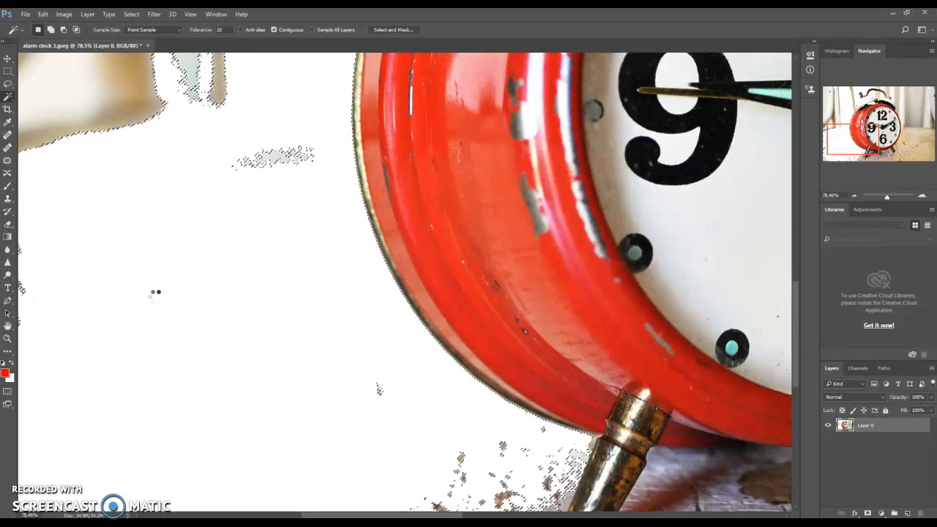
key(Delete)
click(722, 413)
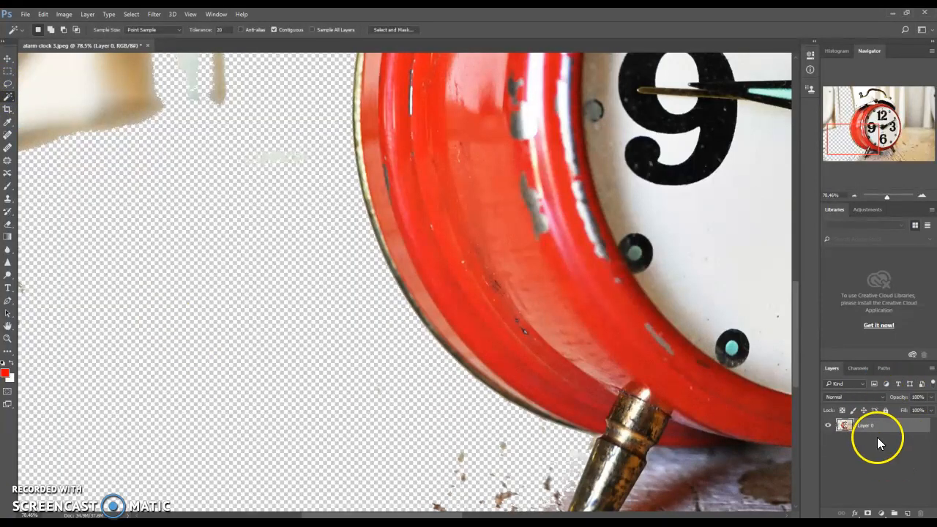
Check the image's colour mode options
right_click(877, 432)
click(902, 458)
click(66, 15)
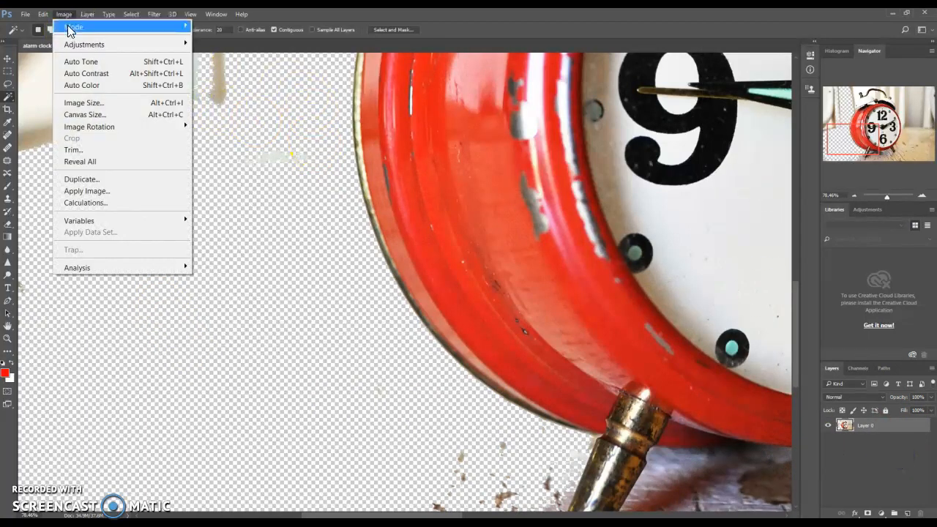
mouse_move(70, 25)
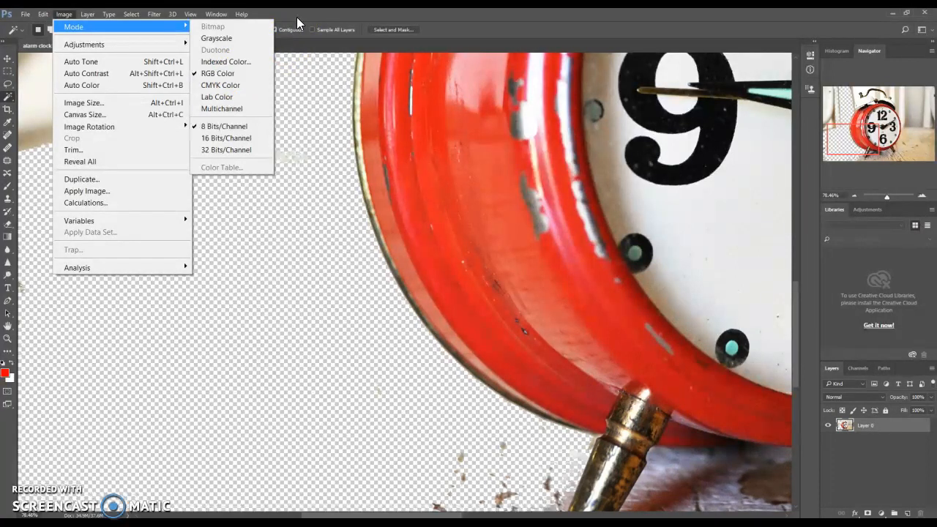
click(298, 23)
Show the document's history, revert the image to its Open state and put the history away
click(217, 14)
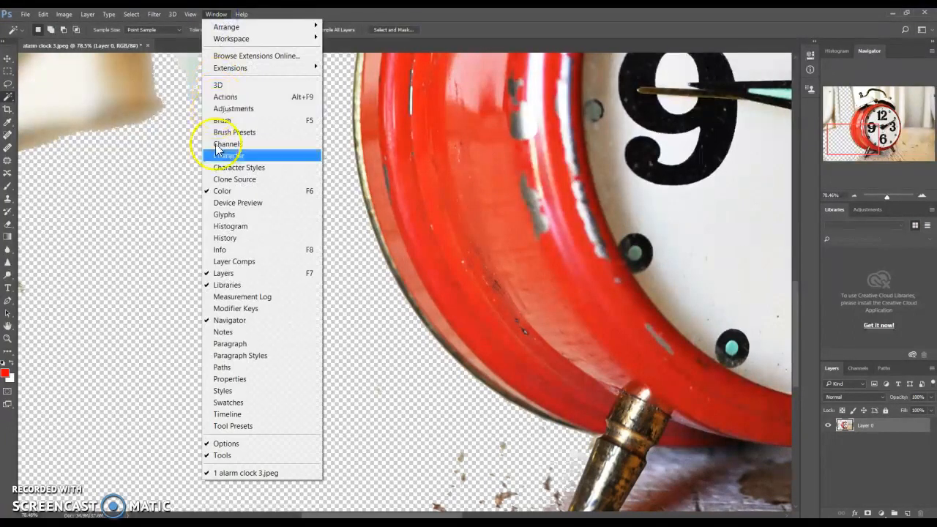
click(224, 241)
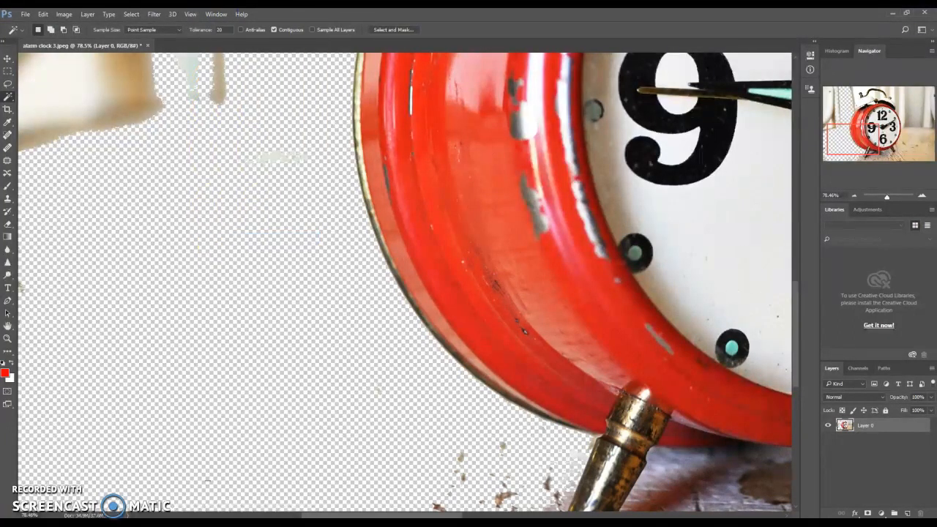
drag(547, 60, 446, 73)
drag(488, 192, 504, 428)
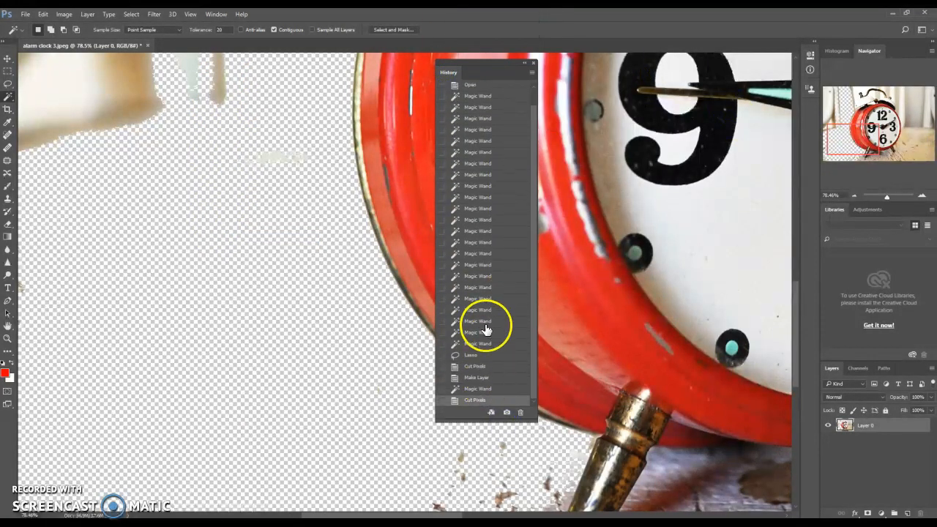
drag(534, 303, 534, 290)
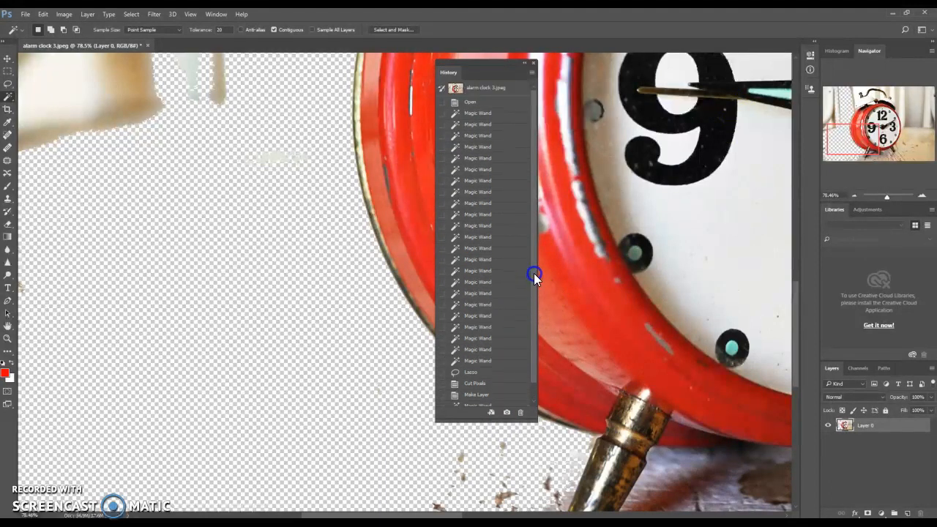
click(483, 203)
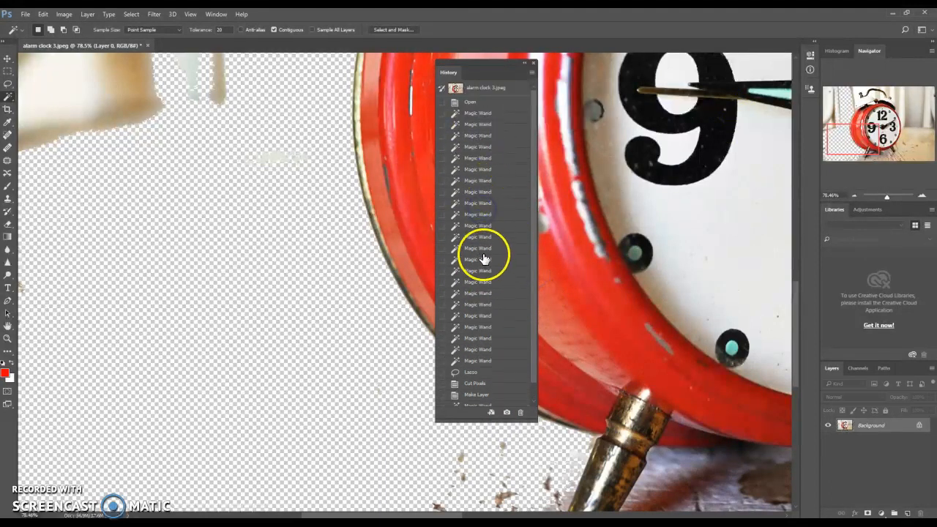
click(475, 241)
click(481, 236)
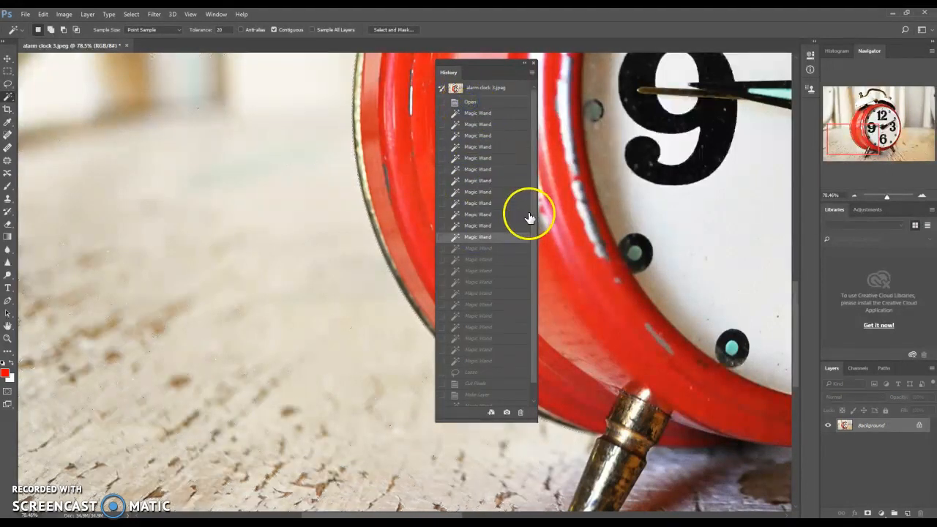
click(492, 101)
drag(511, 83, 936, 153)
Convert the reverted image's locked Background into a regular layer, accepting the default name and settings
click(867, 426)
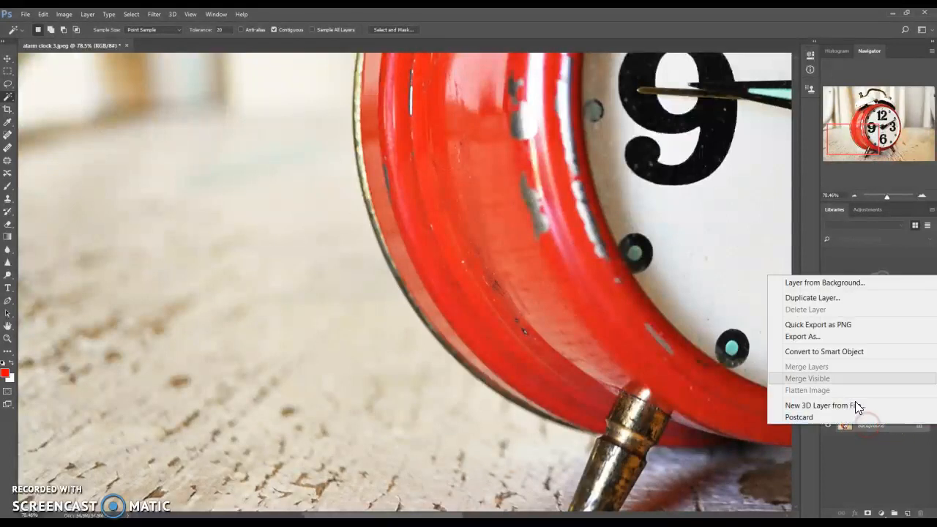
click(801, 281)
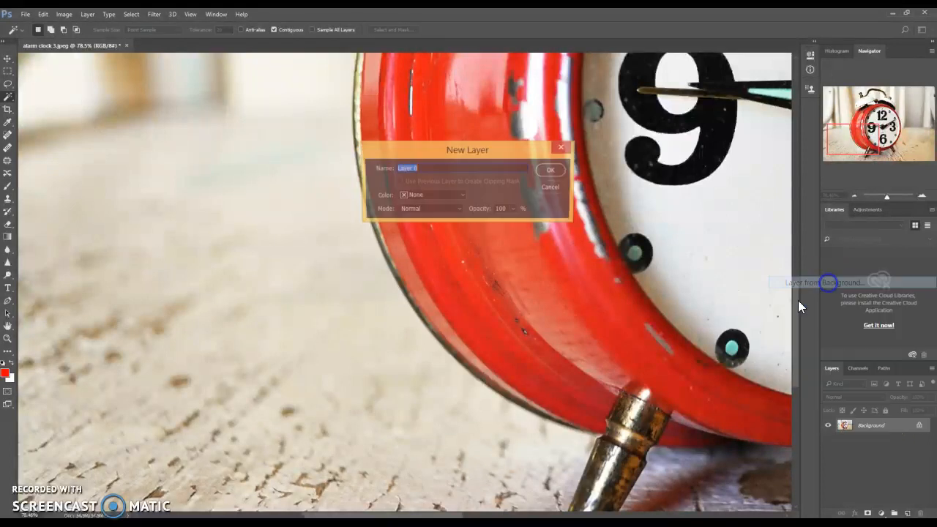
click(549, 172)
drag(794, 362, 794, 334)
scroll(575, 369, down, 5)
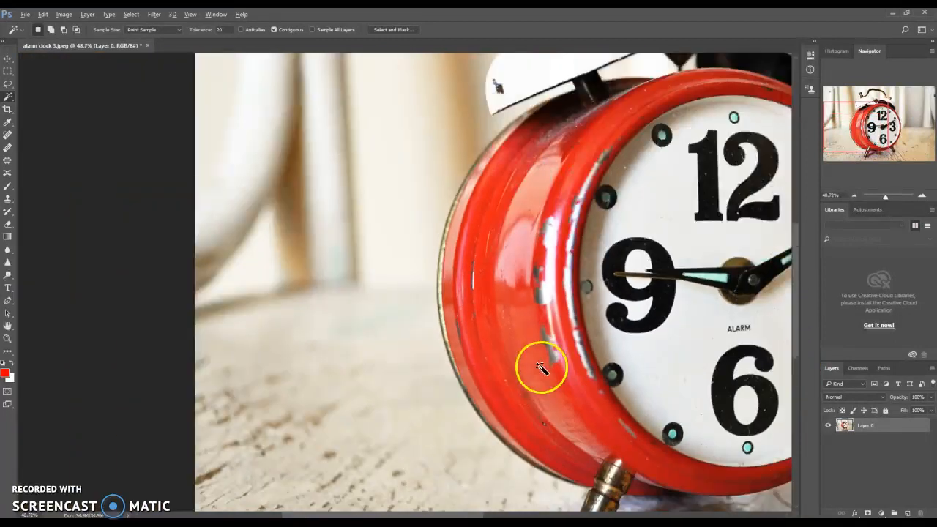
scroll(503, 360, down, 2)
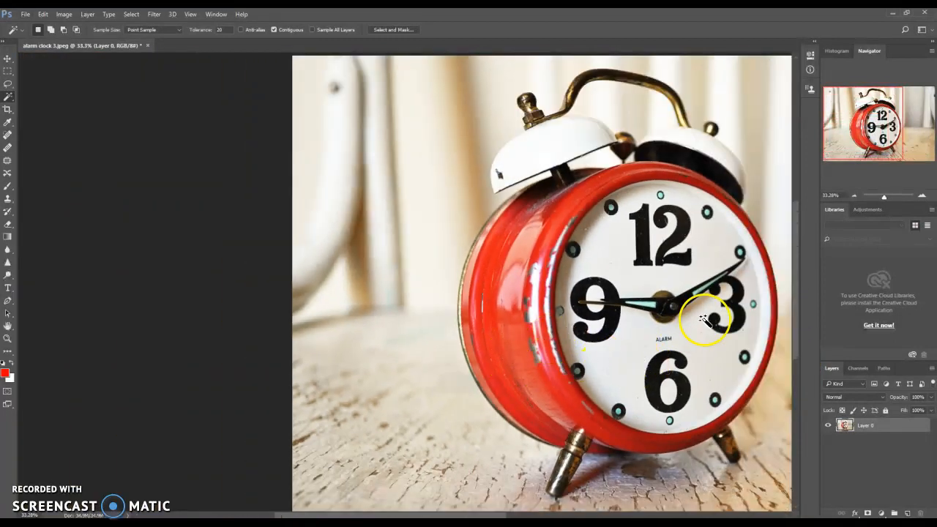
scroll(703, 320, down, 1)
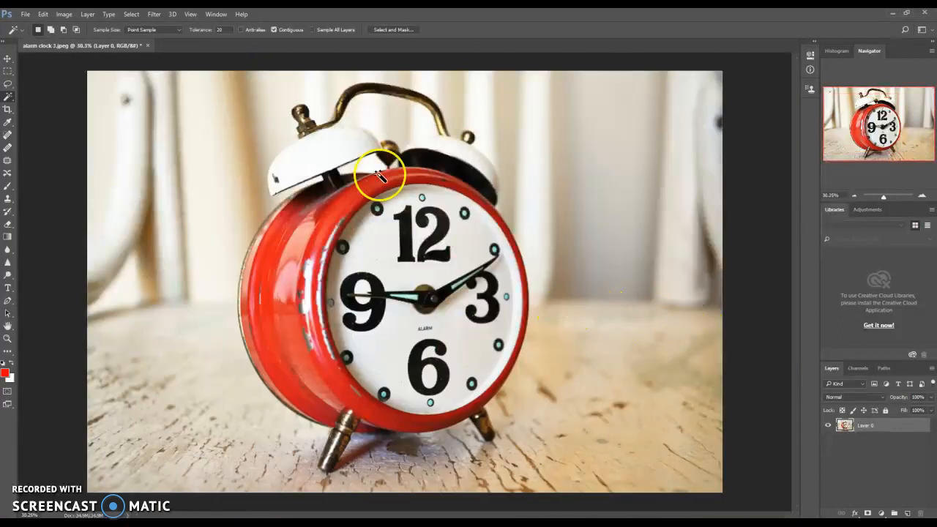
Select the background to the left of the clock with the Quick Selection tool, including the wooden table area below it
right_click(11, 100)
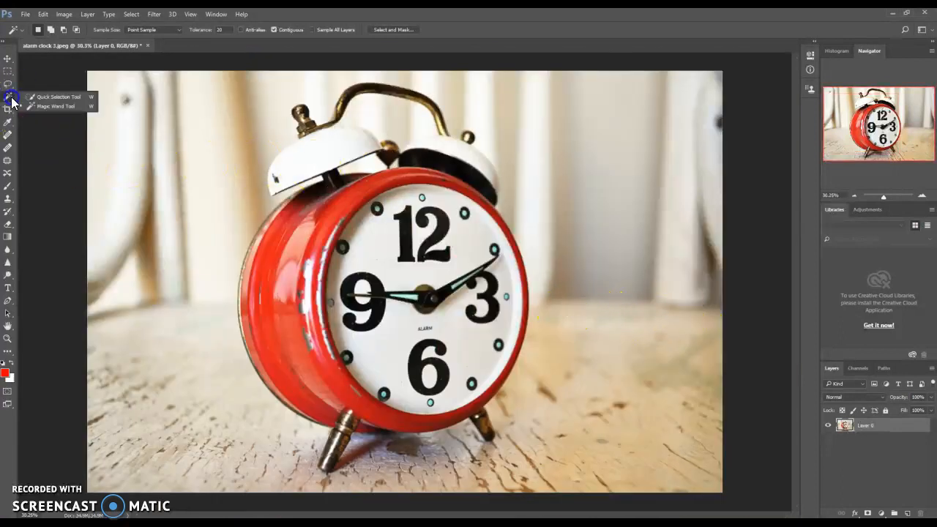
click(43, 97)
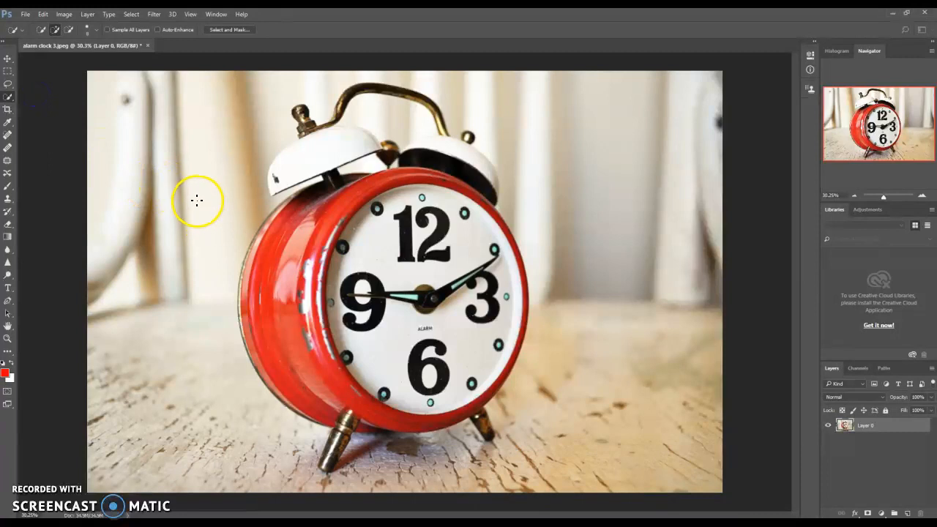
mouse_move(197, 198)
mouse_down()
mouse_move(187, 235)
mouse_move(222, 223)
mouse_move(209, 167)
mouse_move(230, 142)
mouse_move(128, 131)
mouse_move(118, 226)
mouse_move(124, 380)
mouse_up()
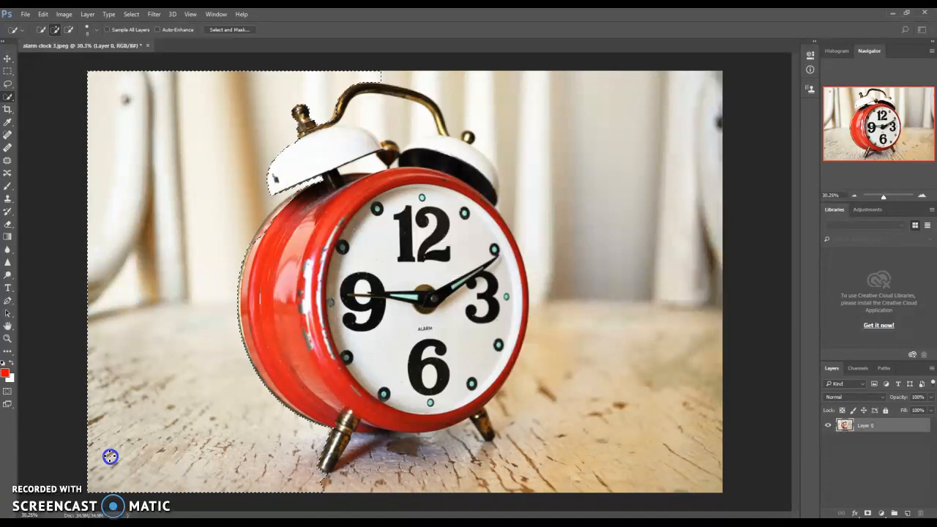
mouse_move(132, 443)
mouse_down()
mouse_move(203, 368)
mouse_move(229, 421)
mouse_move(251, 430)
mouse_move(264, 454)
mouse_move(311, 483)
mouse_up()
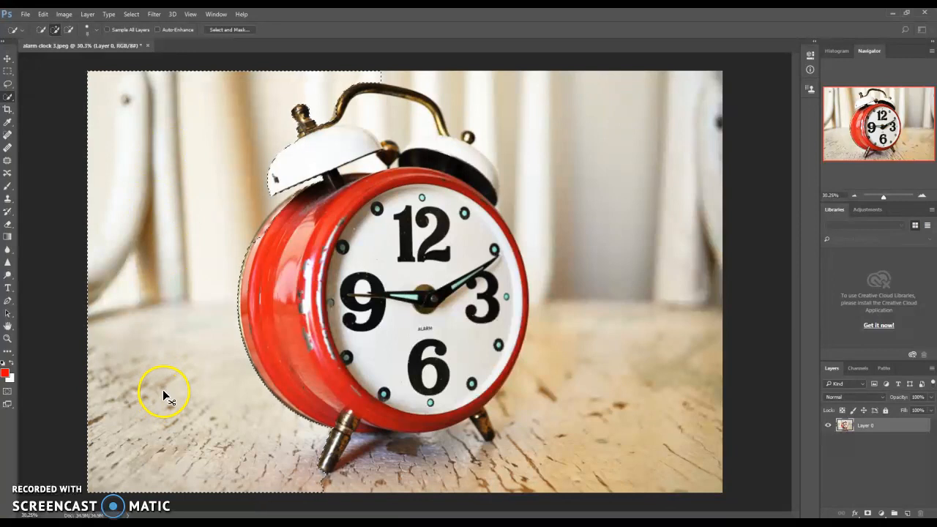
Test deleting the selected background, undo the deletion, and subtract the clock's upper-left rim from the selection
key(Delete)
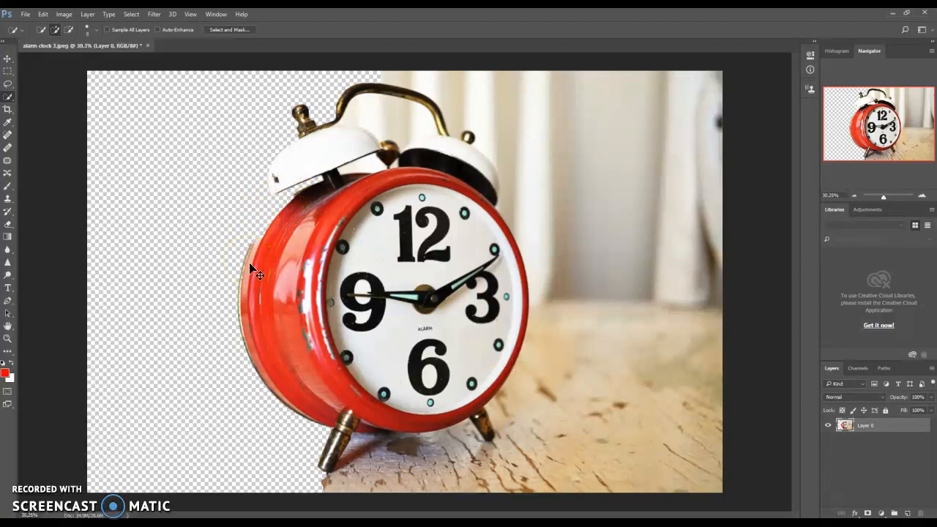
key(ctrl+z)
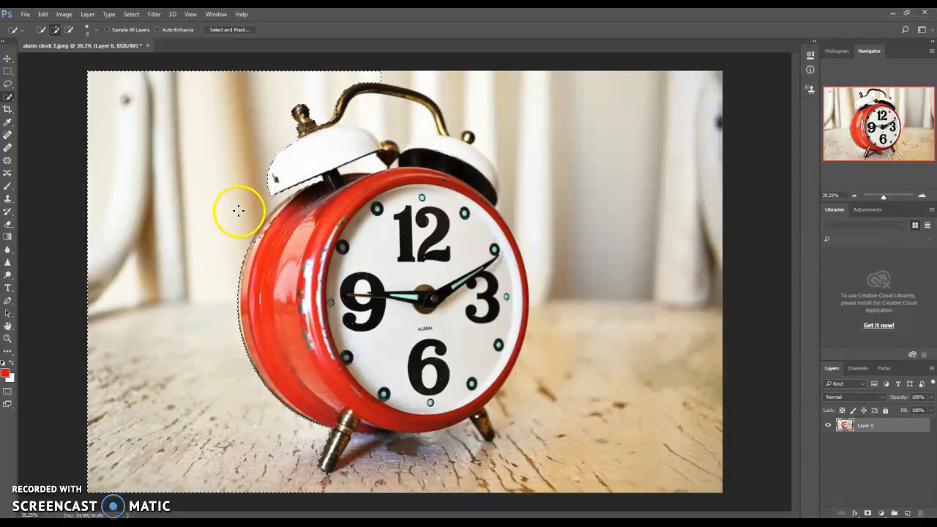
scroll(224, 207, up, 5)
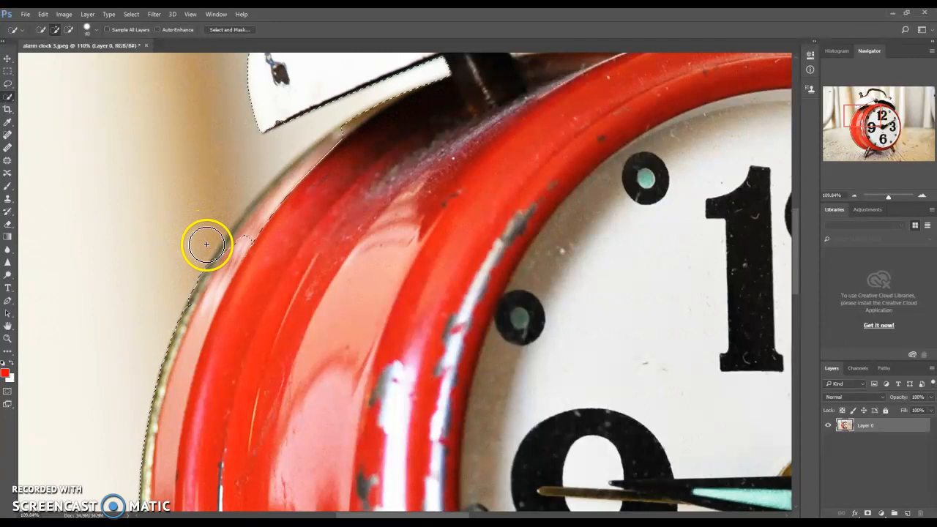
drag(231, 256, 295, 202)
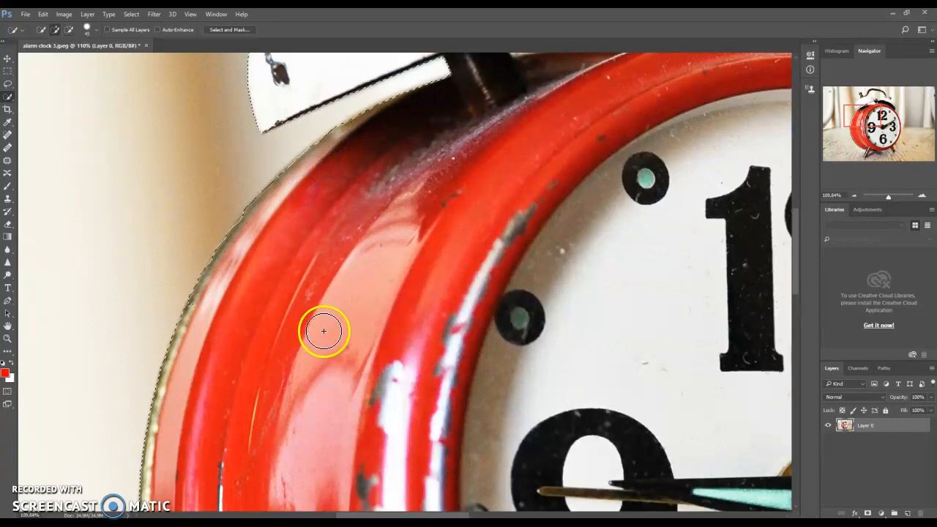
Extend the background selection to the opening under the handle, the area right of the clock and the table beneath it
scroll(324, 329, down, 3)
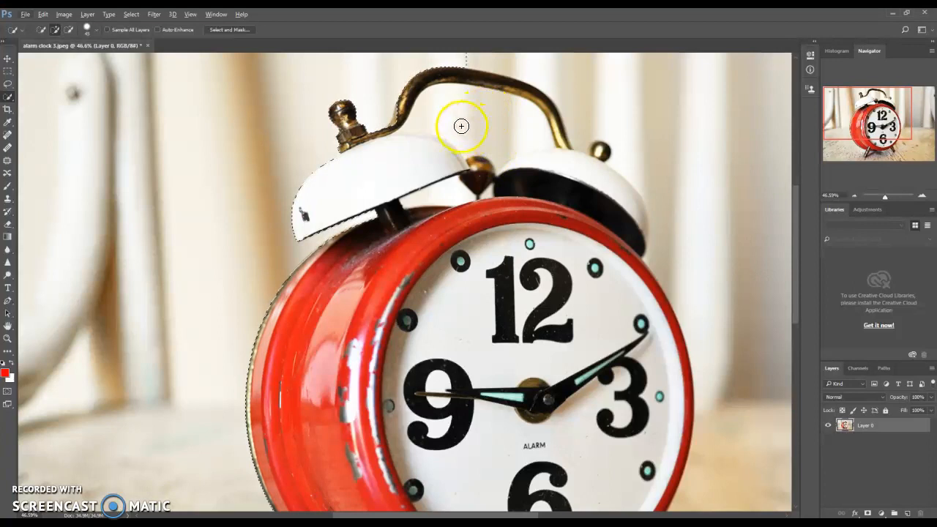
mouse_move(549, 84)
mouse_down()
mouse_move(558, 96)
mouse_move(549, 164)
mouse_up()
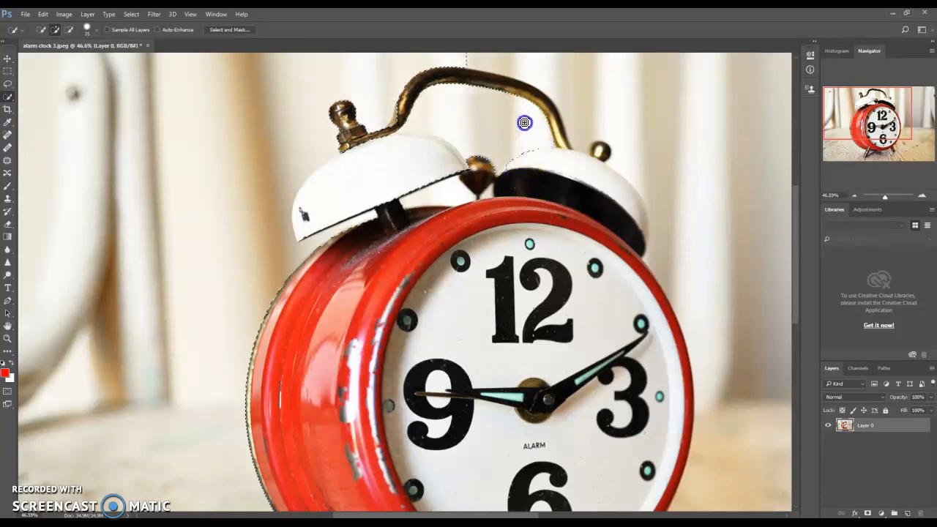
drag(529, 123, 574, 126)
mouse_move(605, 82)
mouse_down()
mouse_move(696, 113)
mouse_move(731, 164)
mouse_move(762, 244)
mouse_move(768, 435)
mouse_up()
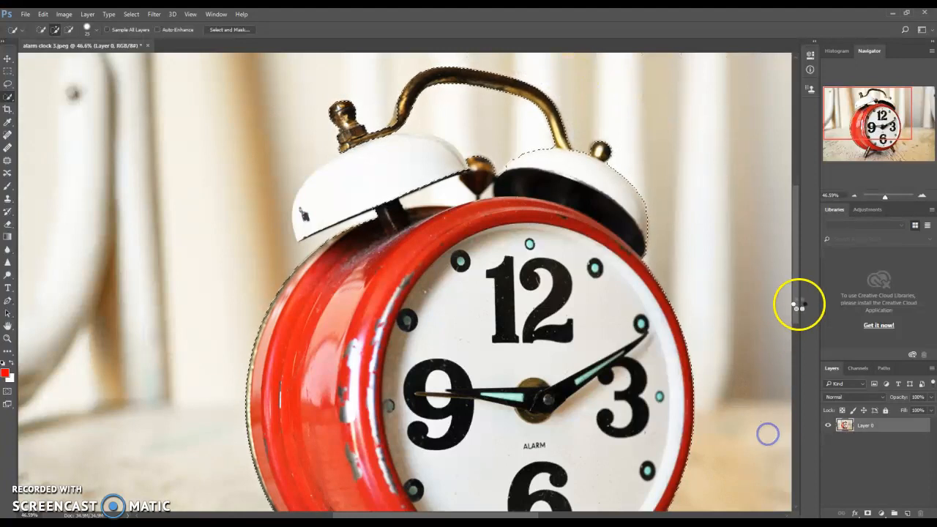
scroll(637, 308, down, 2)
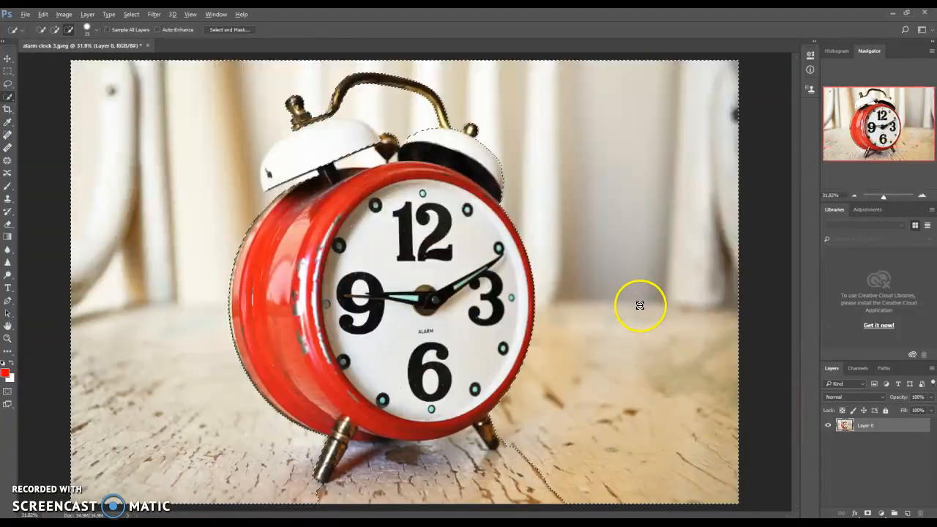
drag(523, 477, 366, 483)
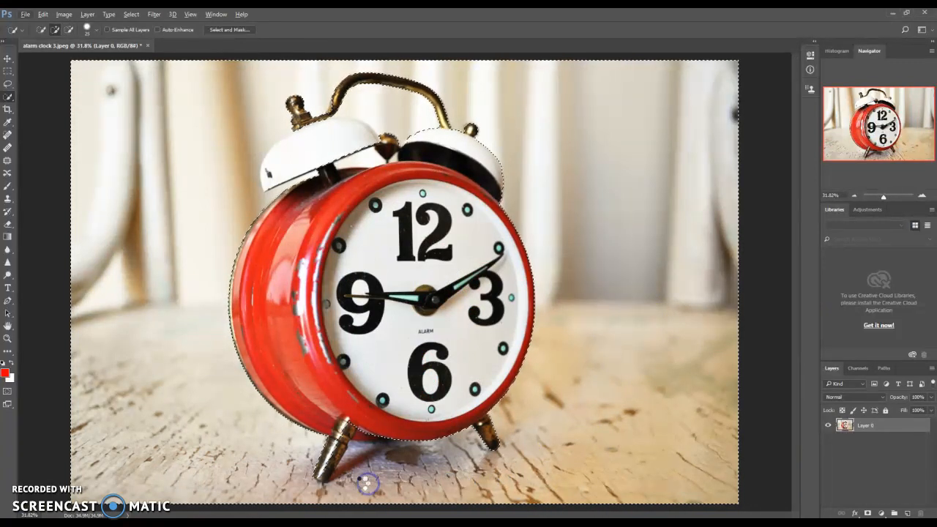
Subtract the clock's left leg from the background selection
alt+click(334, 453)
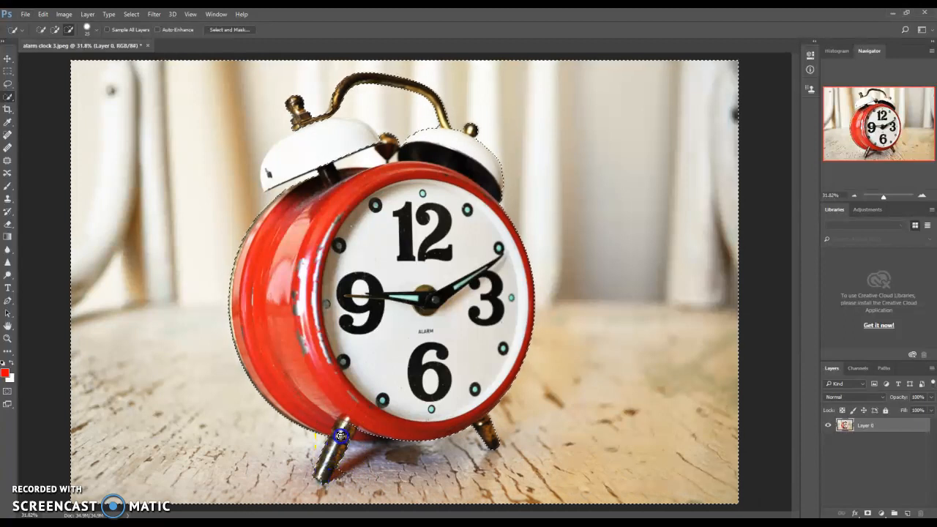
click(335, 476)
click(341, 475)
click(334, 479)
click(336, 479)
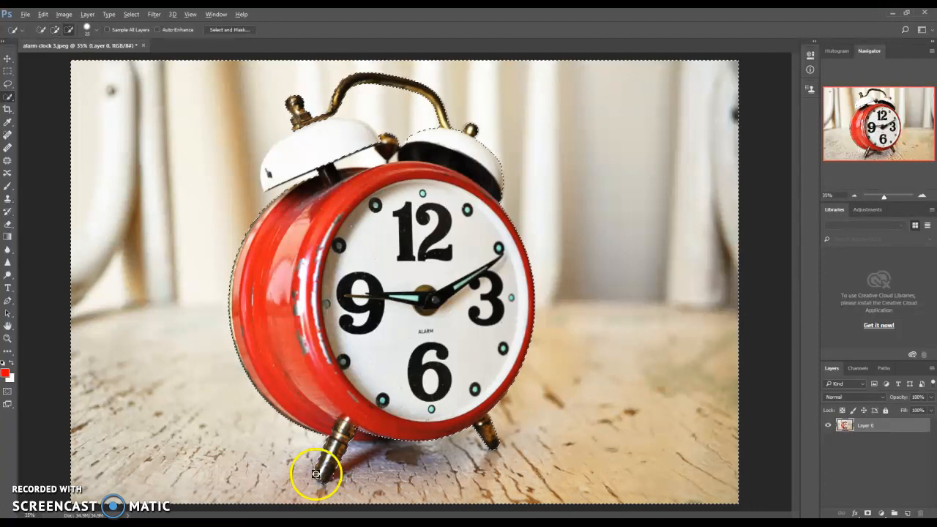
Refine the selection around the left leg's foot, adding the reddish shadow beside it and subtracting the foot's lower edge
scroll(319, 474, up, 2)
scroll(342, 487, up, 8)
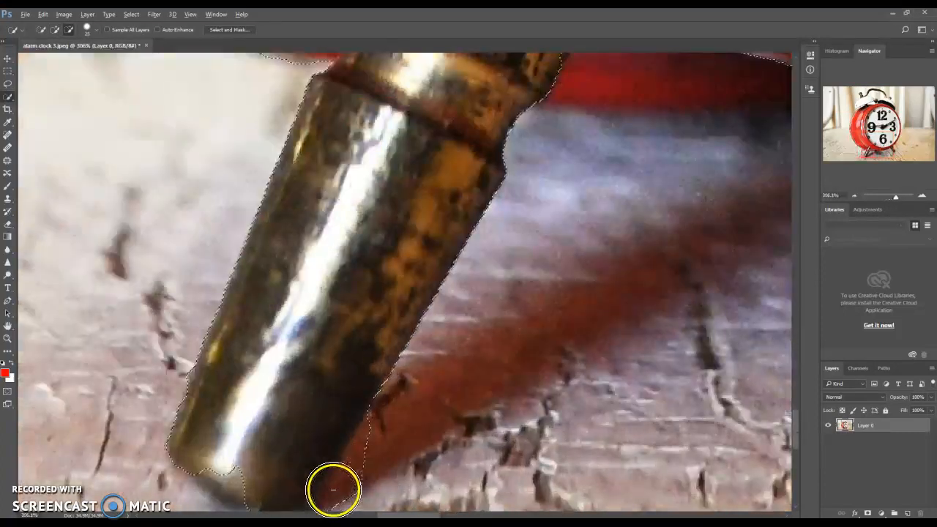
scroll(351, 474, up, 2)
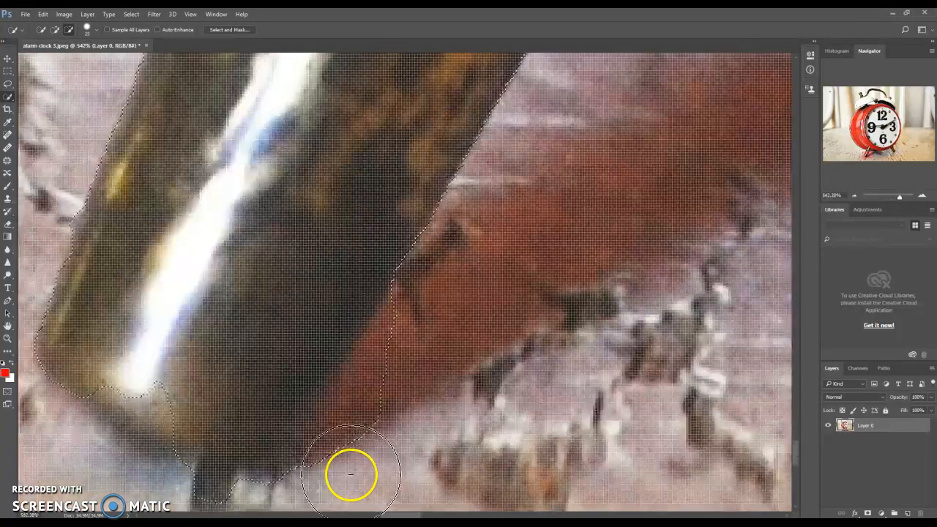
mouse_move(371, 415)
mouse_down()
mouse_move(394, 386)
mouse_move(378, 437)
mouse_up()
mouse_move(420, 405)
mouse_down()
mouse_move(391, 434)
mouse_move(370, 454)
mouse_move(349, 455)
mouse_move(409, 334)
mouse_move(370, 431)
mouse_move(298, 498)
mouse_up()
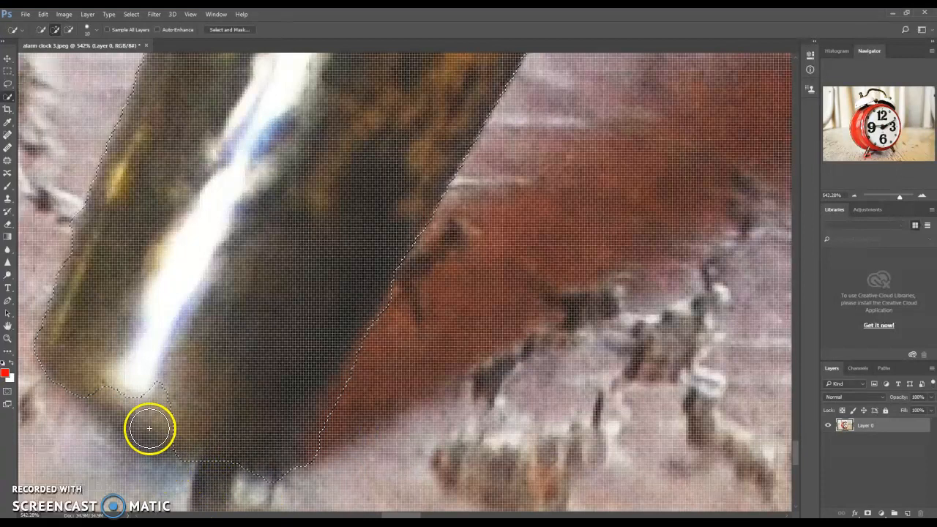
mouse_move(156, 422)
mouse_down()
mouse_move(158, 397)
mouse_move(153, 412)
mouse_move(178, 429)
mouse_move(106, 397)
mouse_up()
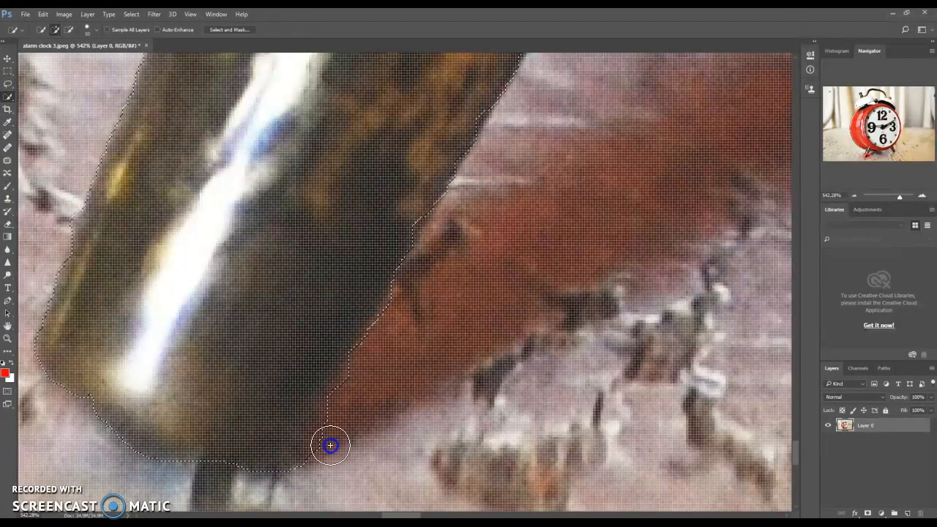
Subtract the red underside of the clock body beside the left leg from the background selection
scroll(529, 372, down, 3)
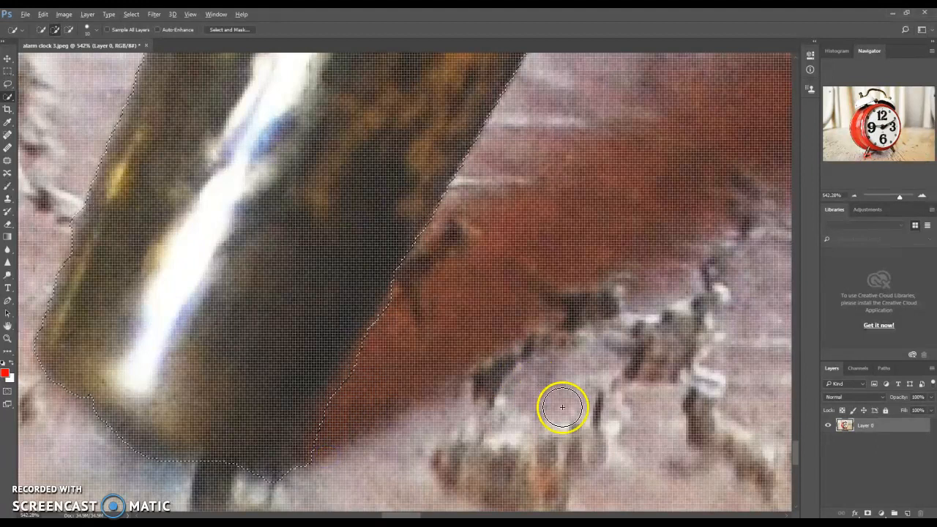
scroll(545, 381, down, 3)
scroll(544, 380, down, 4)
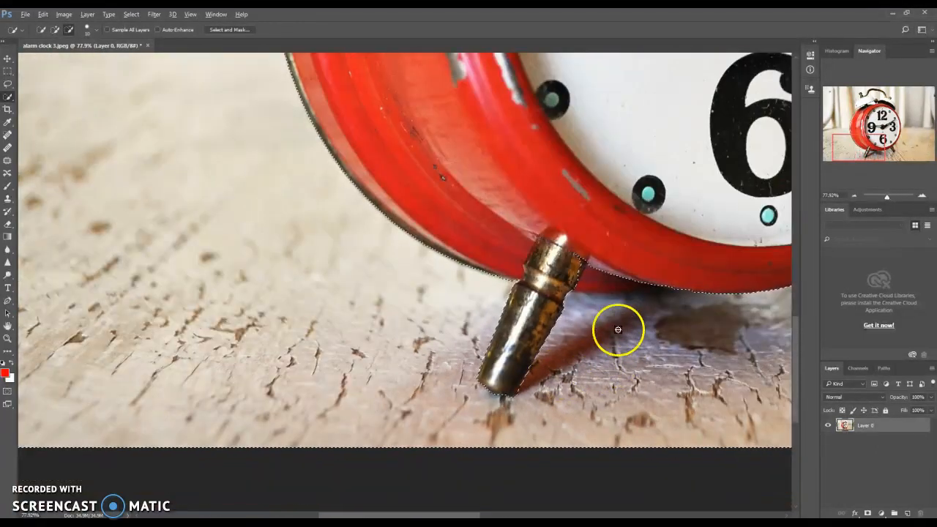
mouse_move(591, 280)
mouse_down()
mouse_move(632, 277)
mouse_move(594, 262)
mouse_move(567, 270)
mouse_move(592, 269)
mouse_move(583, 278)
mouse_move(594, 273)
mouse_move(581, 263)
mouse_move(590, 262)
mouse_move(588, 276)
mouse_move(613, 277)
mouse_up()
key(alt)
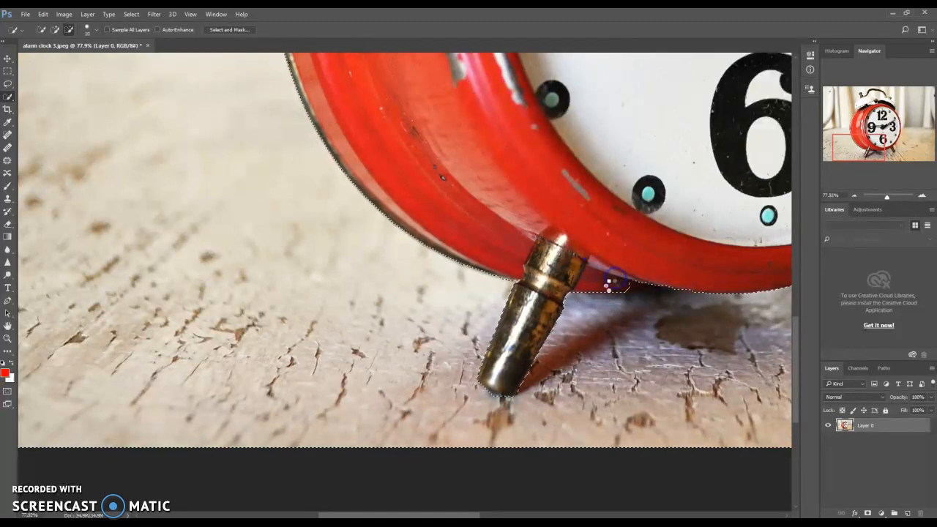
Test deleting the selected background around the whole clock, then undo the deletion
key(ctrl+0)
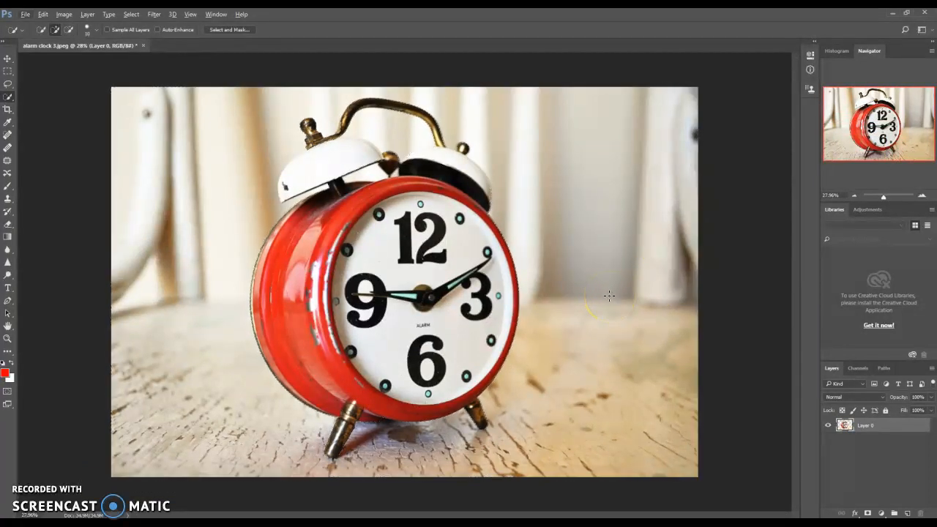
key(Delete)
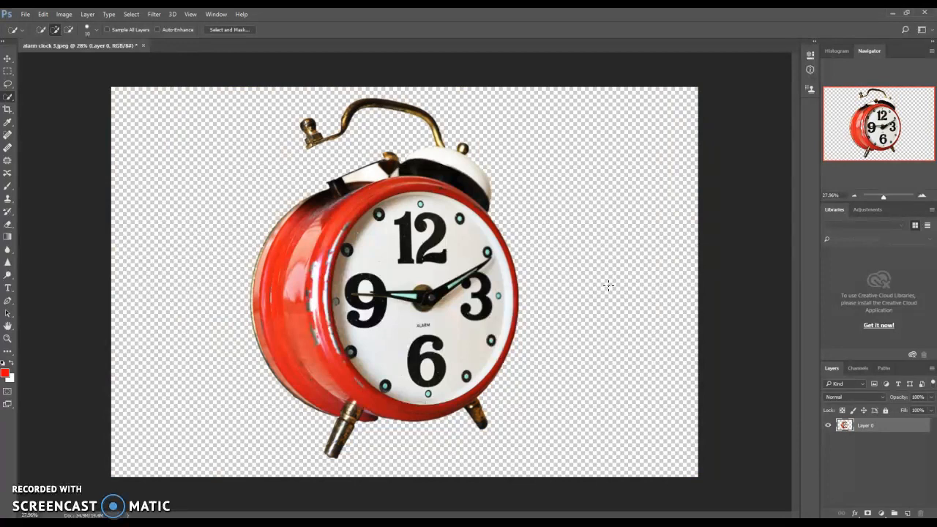
key(ctrl+z)
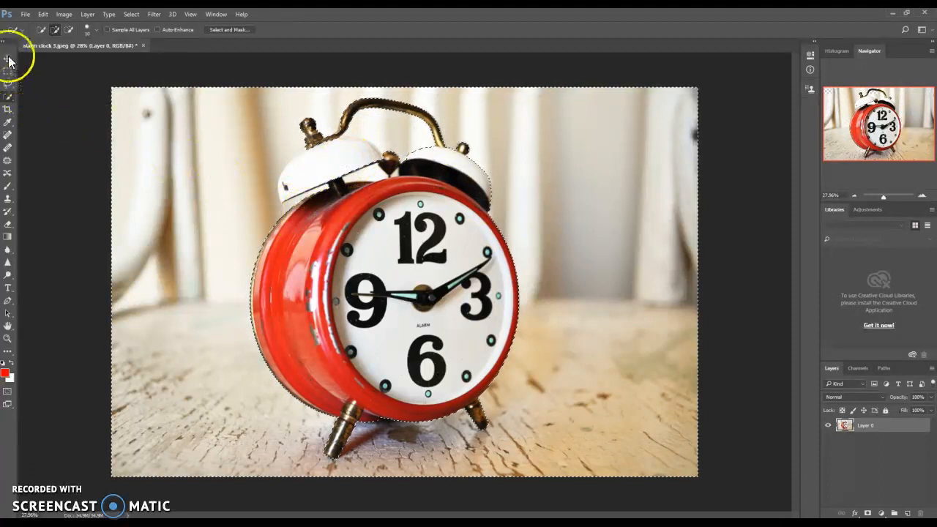
Switch to the Lasso tool, open the selection in Select and Mask and set the edge detection radius to 7 px
click(8, 85)
right_click(8, 89)
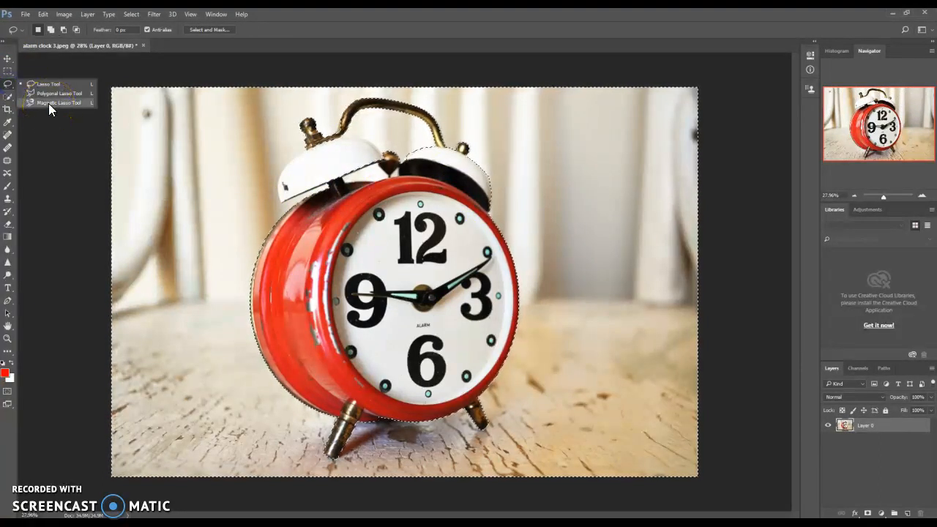
click(131, 14)
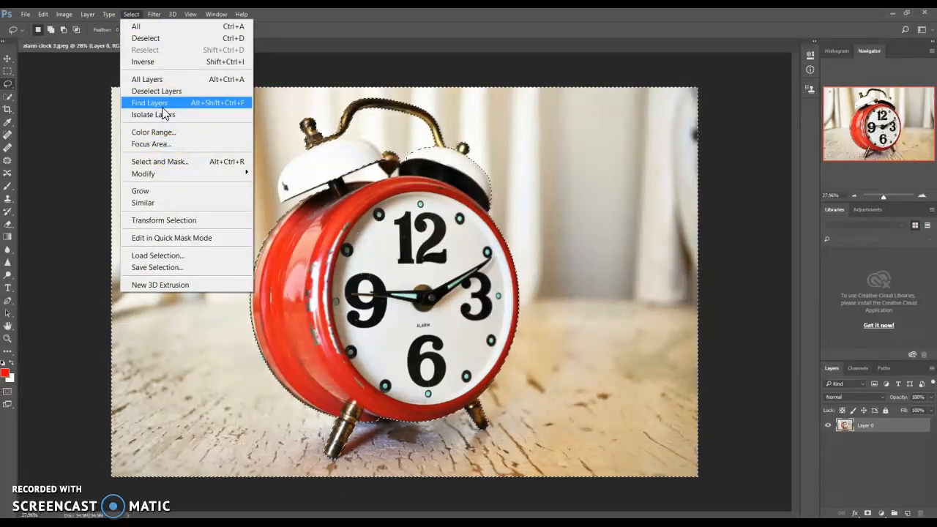
click(166, 132)
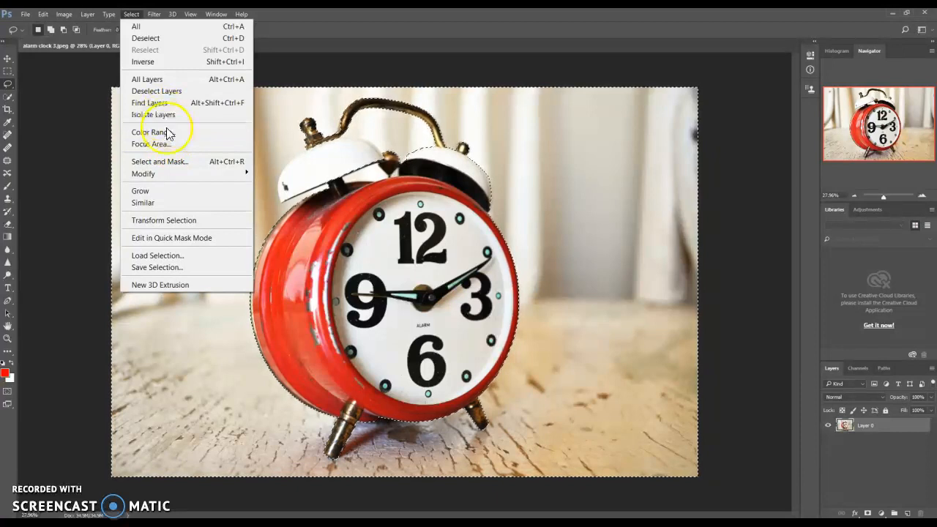
click(176, 164)
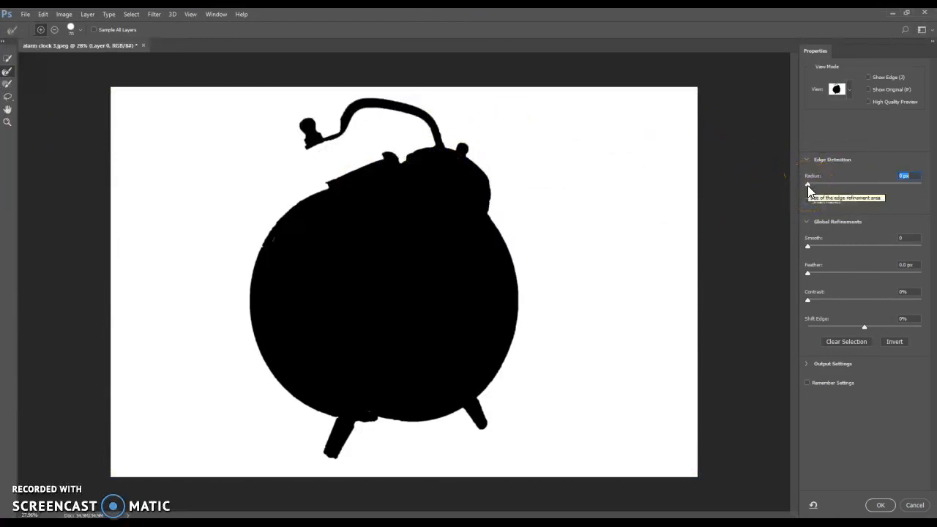
drag(808, 186, 845, 193)
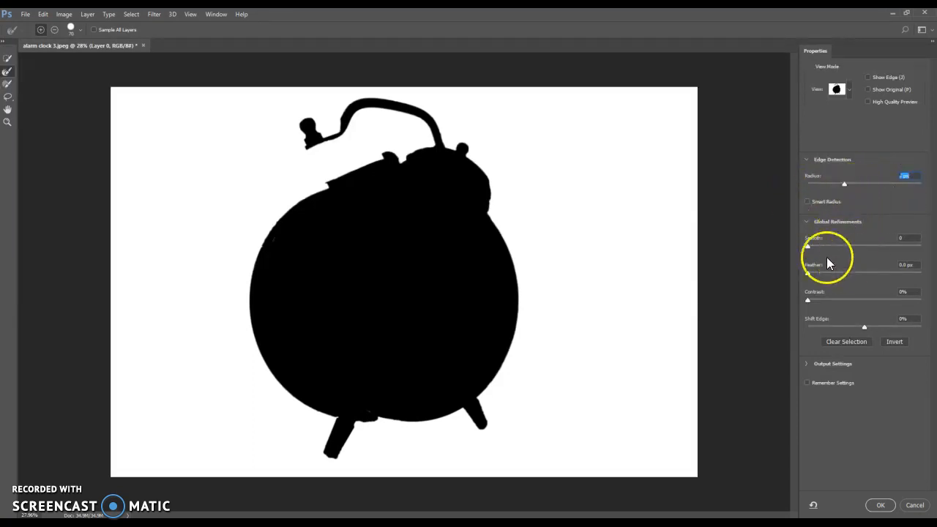
Raise Smooth to 52, adjust Feather and accept the refined selection
drag(809, 248, 856, 248)
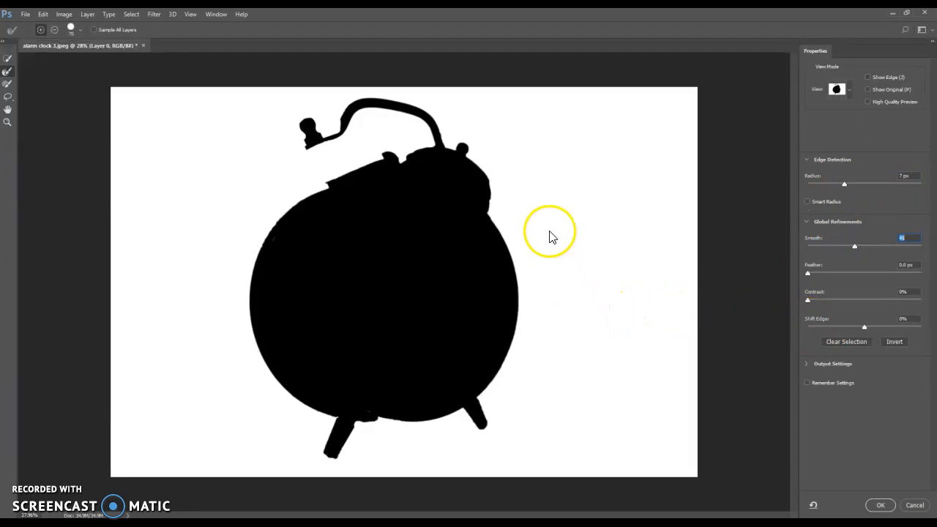
scroll(490, 203, up, 1)
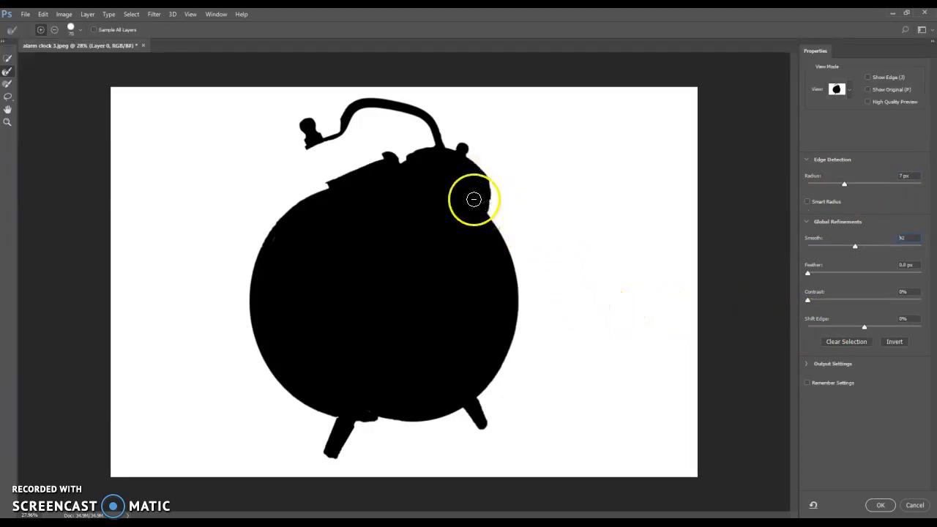
key(Up)
key(Up)
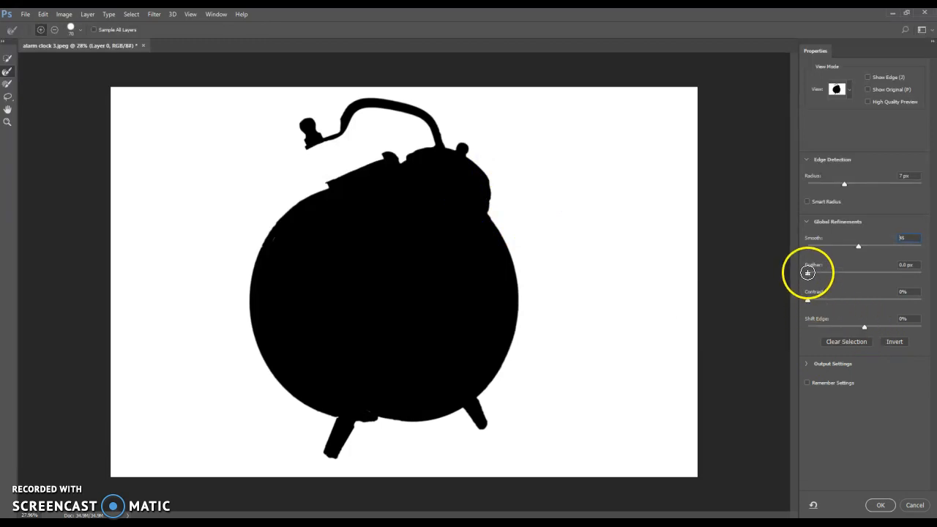
drag(809, 274, 857, 275)
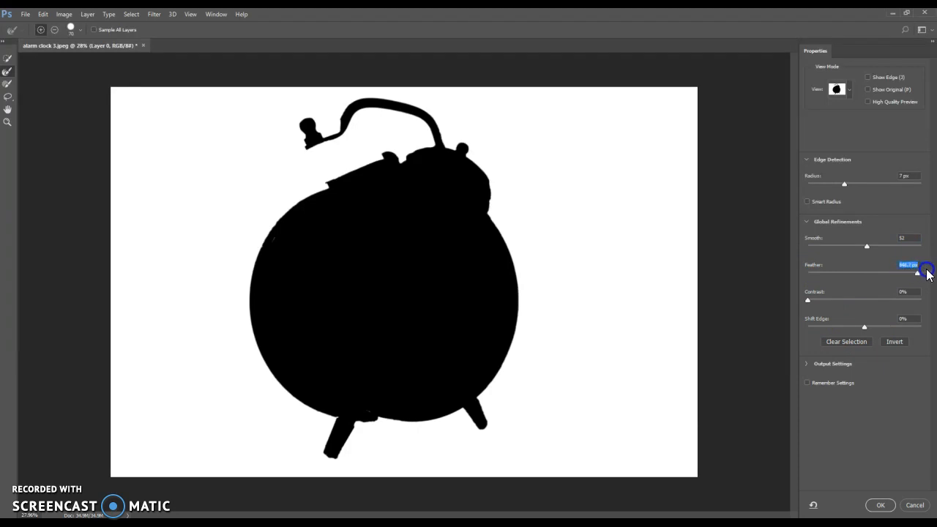
click(888, 505)
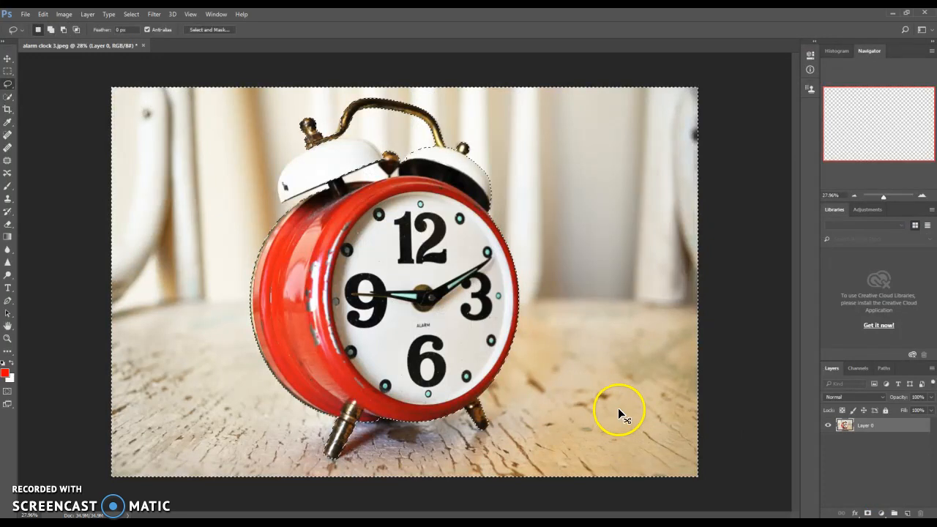
Cut the selected background out of the clock layer
key(ctrl+x)
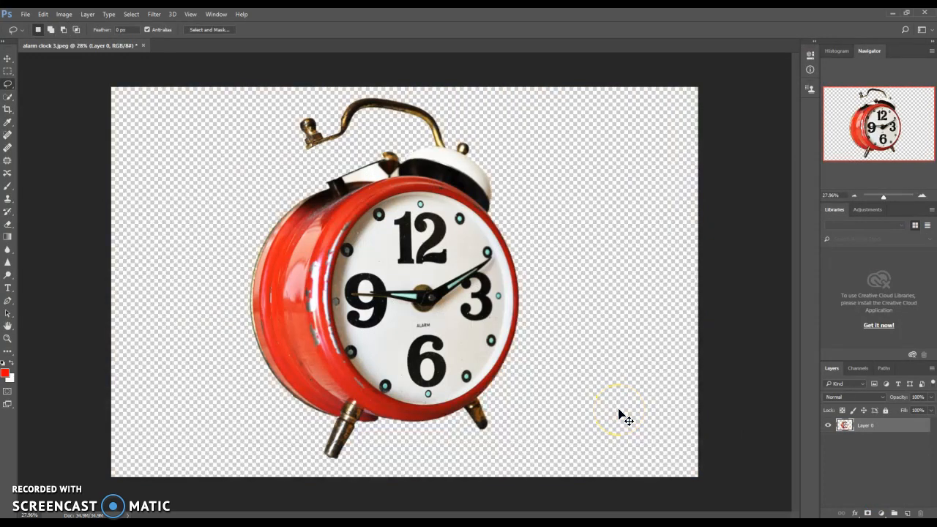